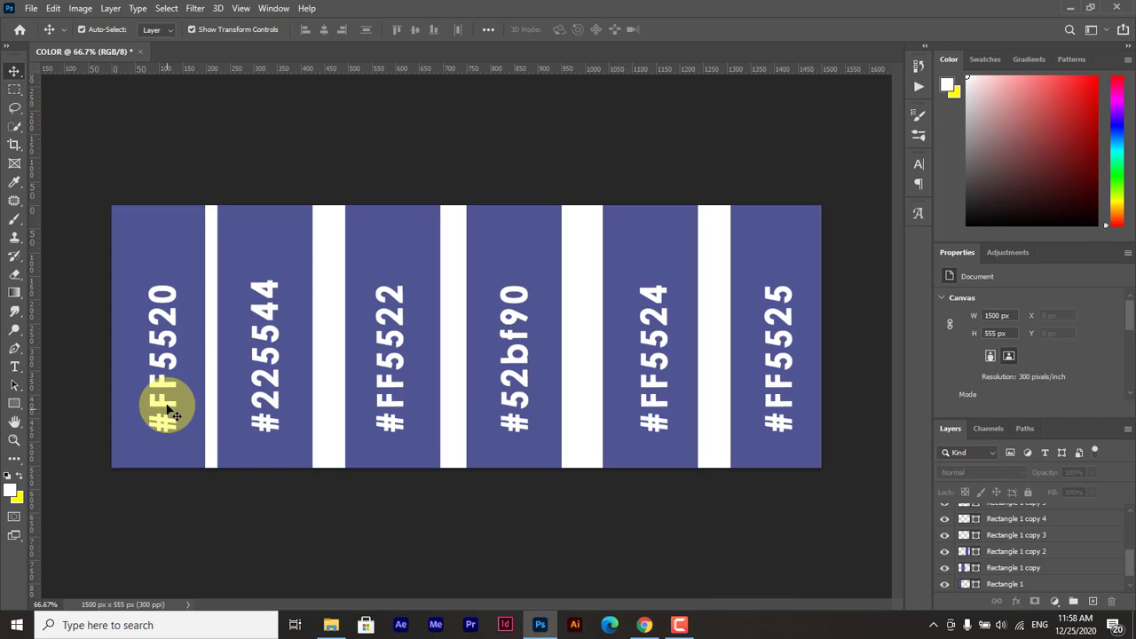
# - Copy the code FF5520, without the # sign, from the first strip's text label and leave text editing
pyautogui.doubleClick(168, 404)
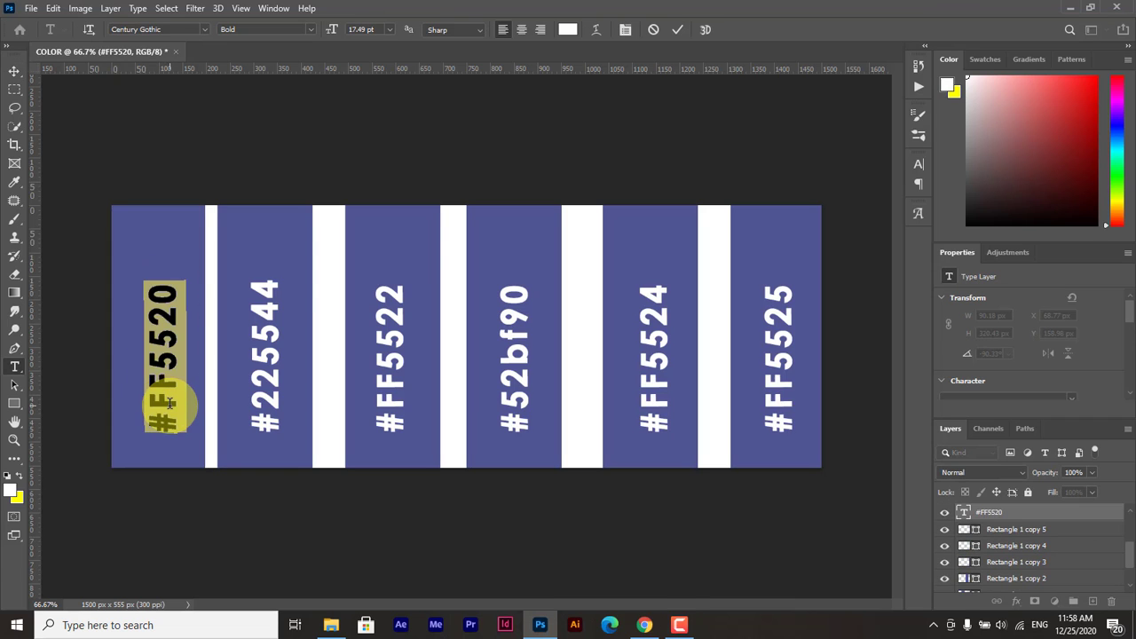
pyautogui.click(170, 402)
pyautogui.moveTo(169, 402); pyautogui.dragTo(155, 288)
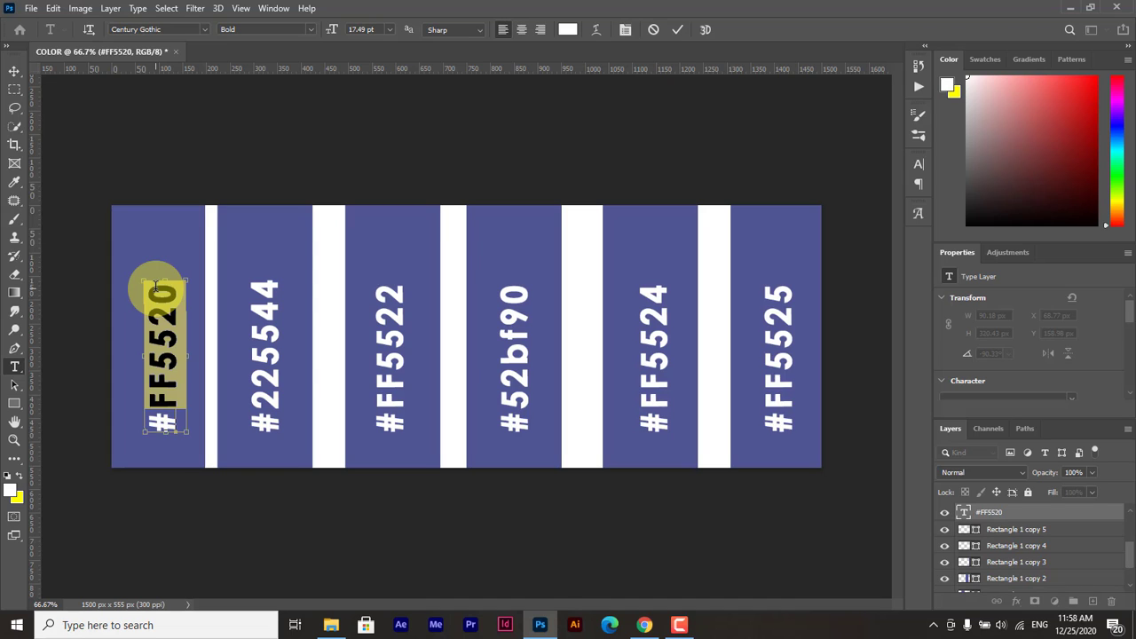
pyautogui.click(677, 30)
pyautogui.press('v')
pyautogui.click(111, 255)
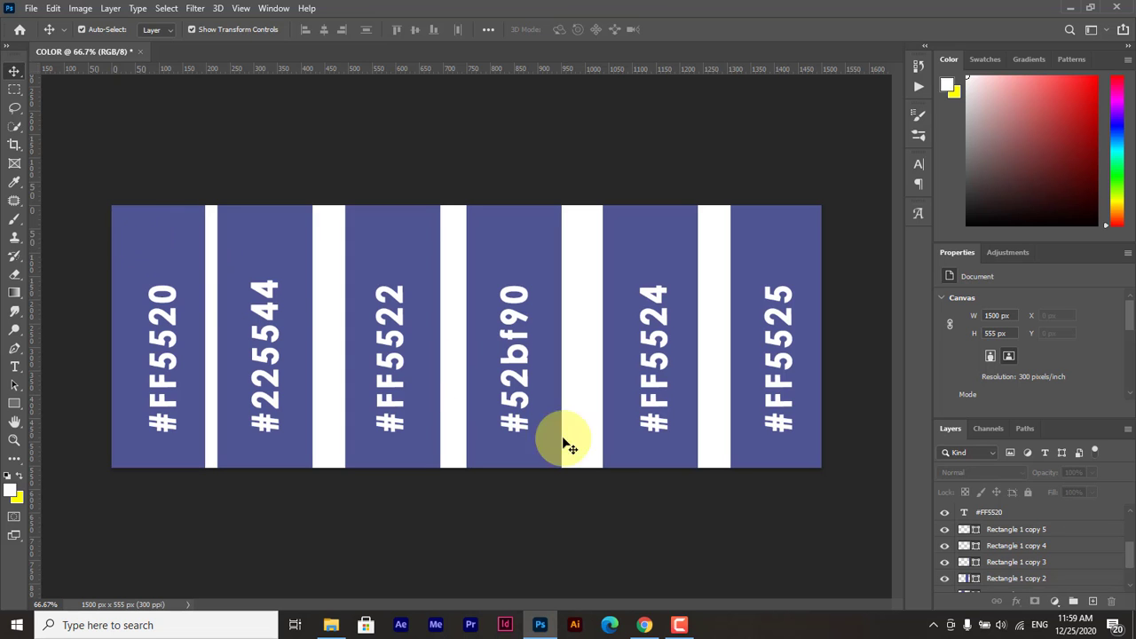
# - Switch to Chrome and open a new browser tab
pyautogui.click(644, 624)
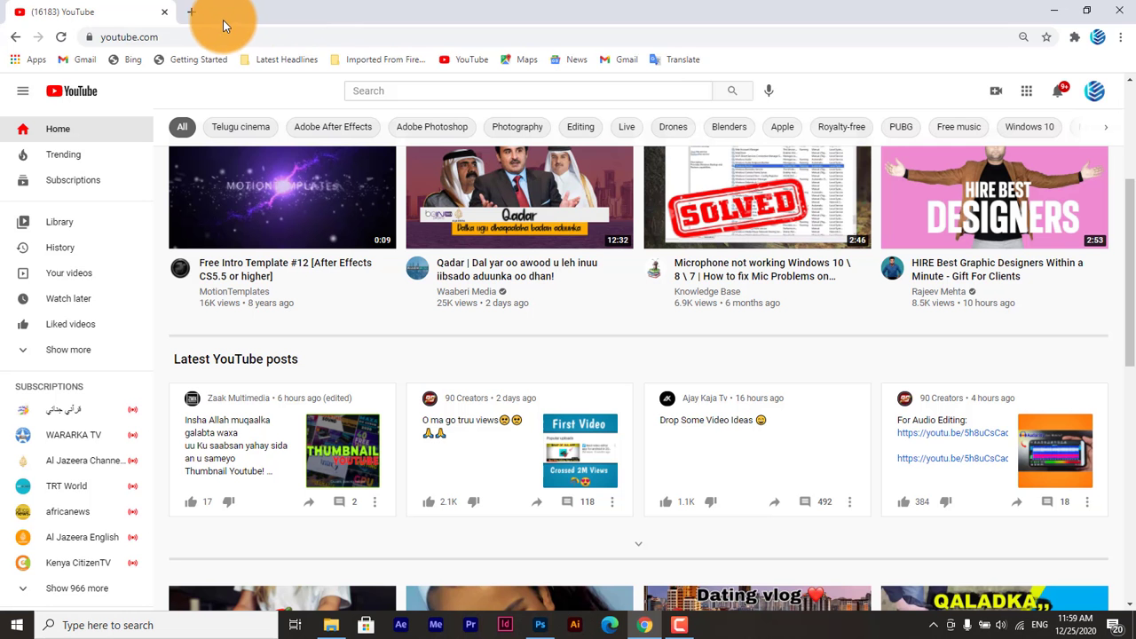
pyautogui.click(192, 12)
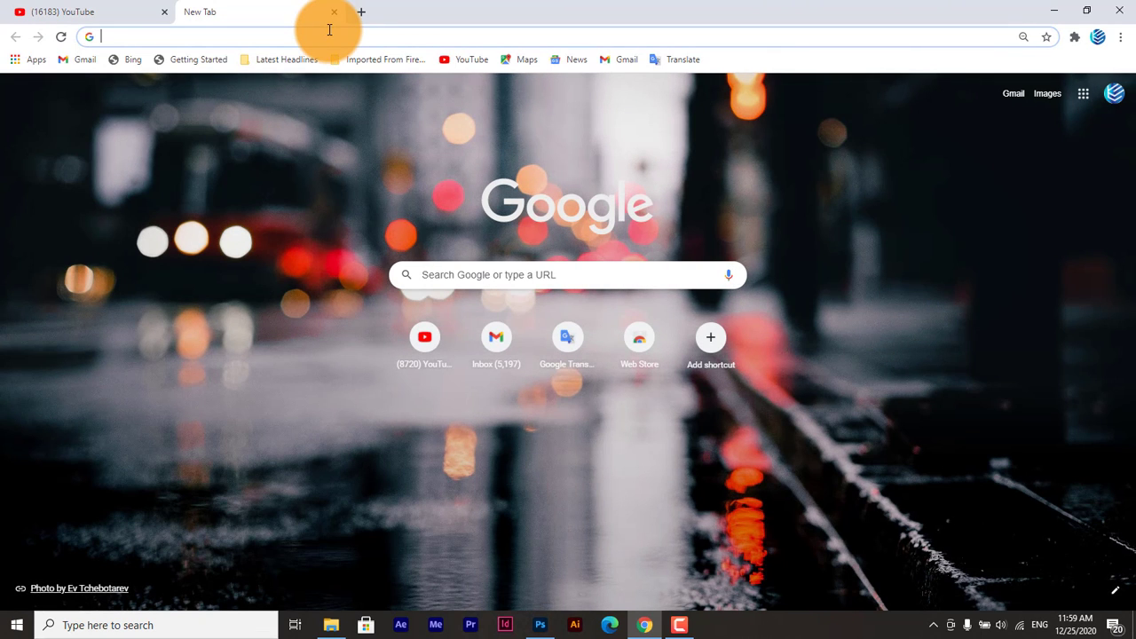
pyautogui.write('COLOR')
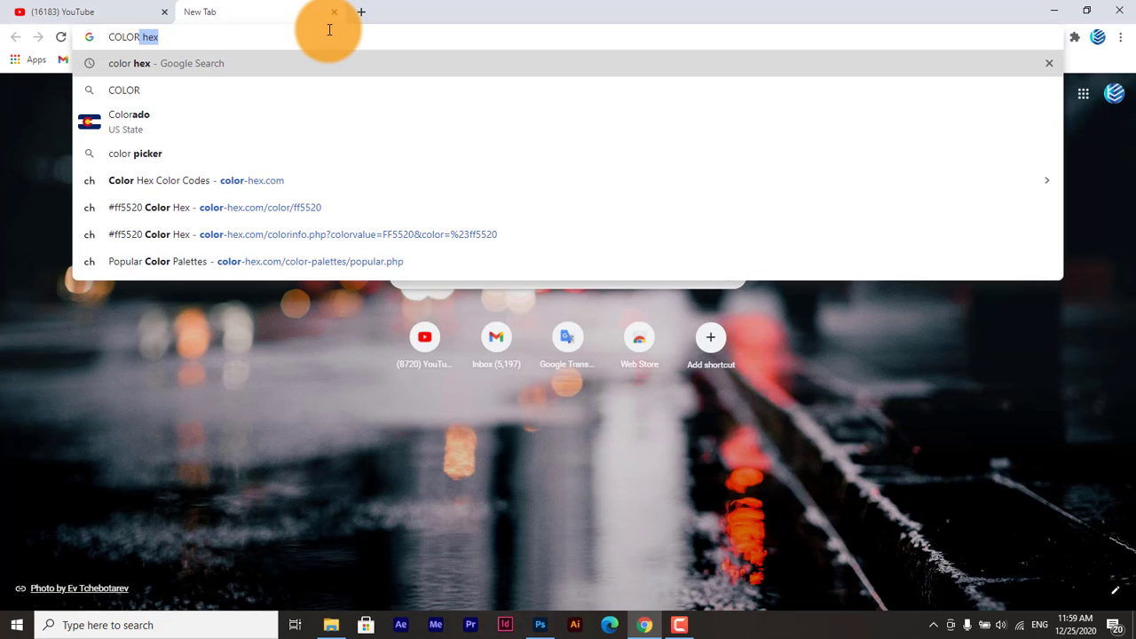
pyautogui.press('BackSpace')
pyautogui.press('BackSpace')
pyautogui.press('BackSpace')
pyautogui.press('BackSpace')
pyautogui.press('BackSpace')
pyautogui.press('BackSpace')
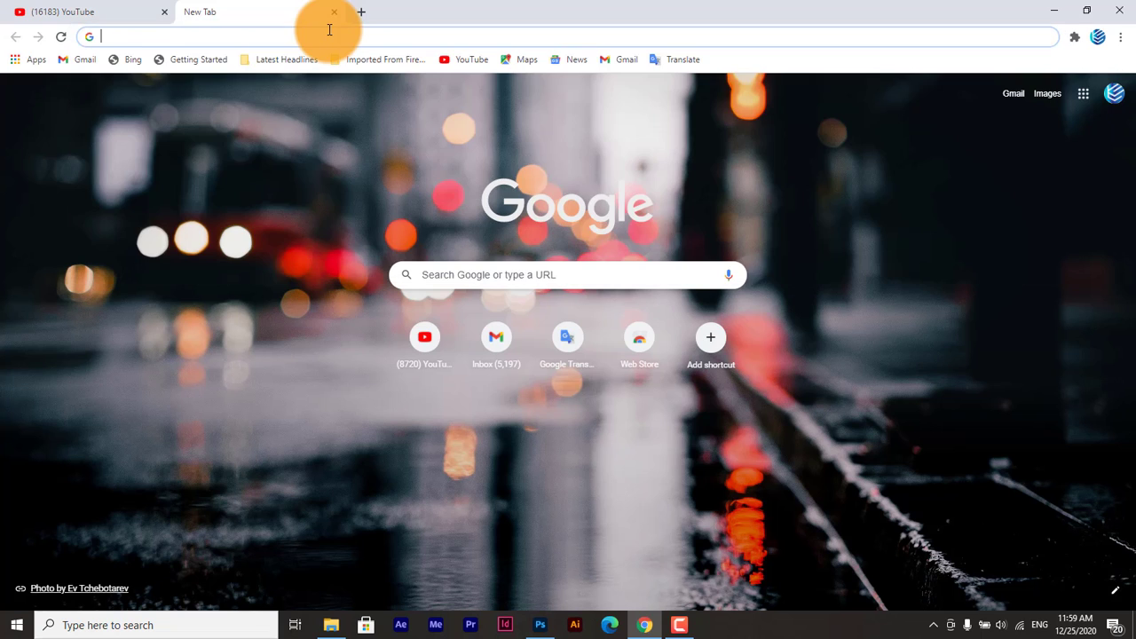
# - Search Google for "color hex" and open the Color Hex Color Codes site at color-hex.com
pyautogui.write('c')
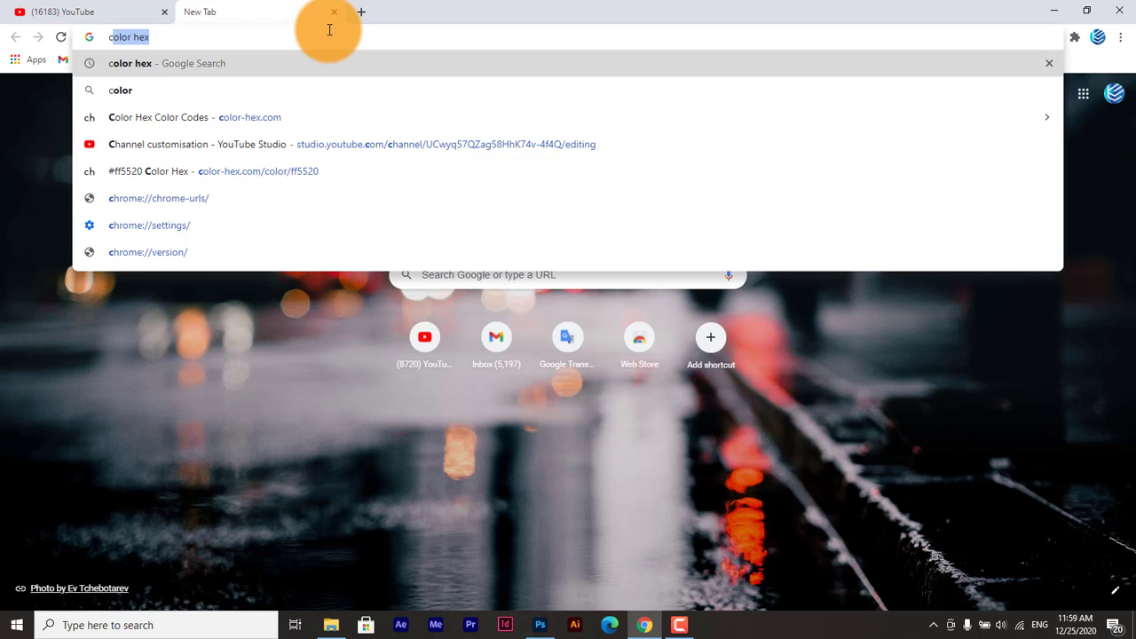
pyautogui.write('ol')
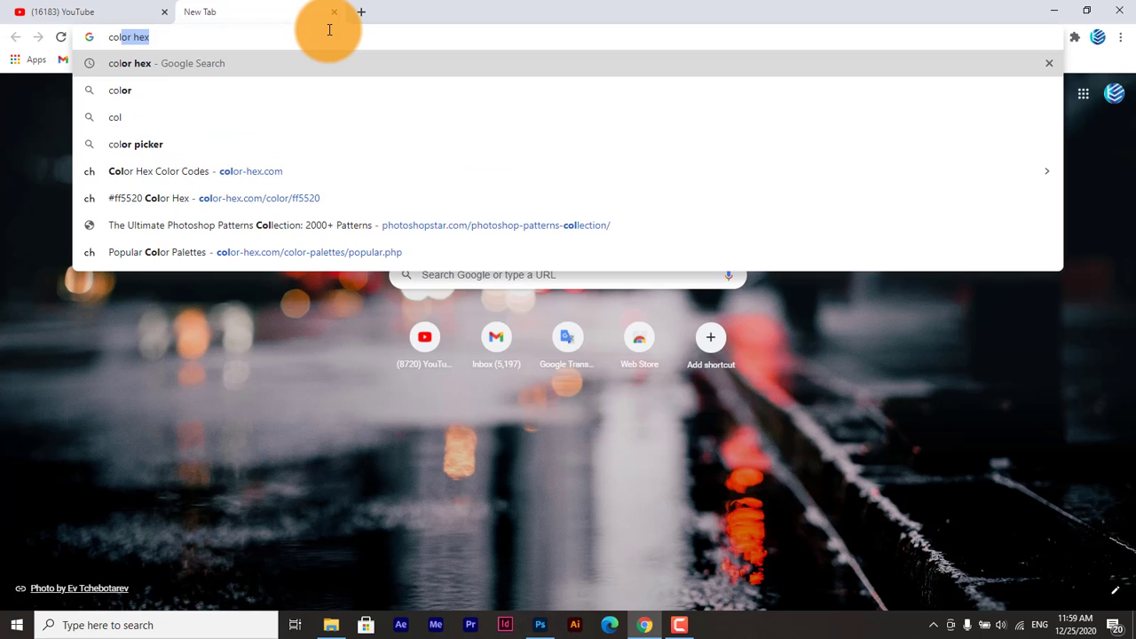
pyautogui.write('or')
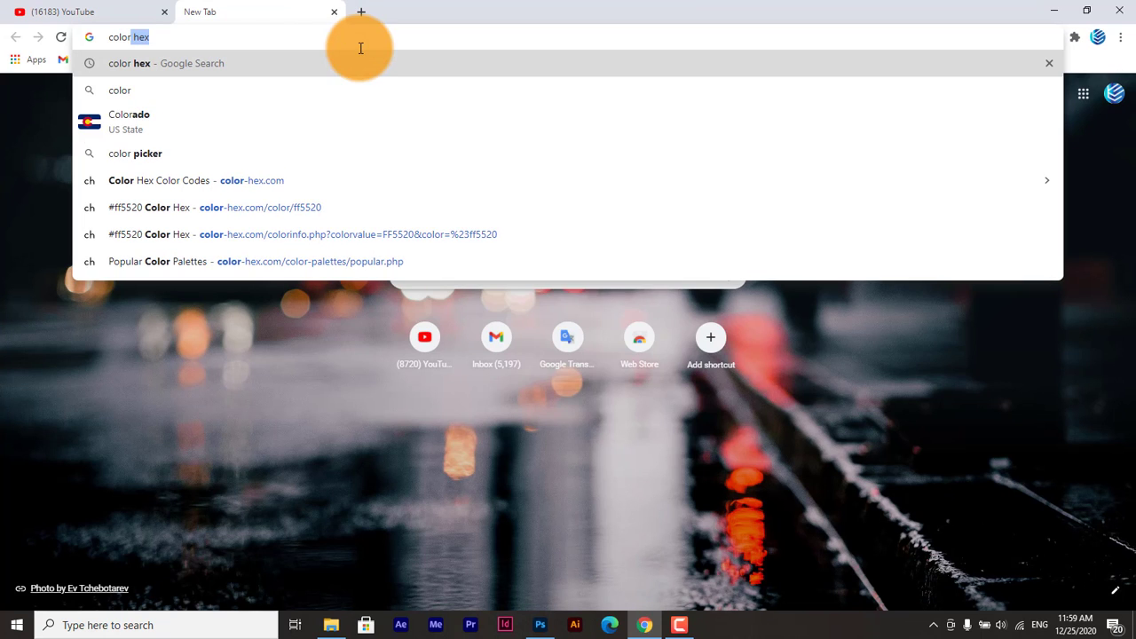
pyautogui.moveTo(179, 39); pyautogui.dragTo(76, 34)
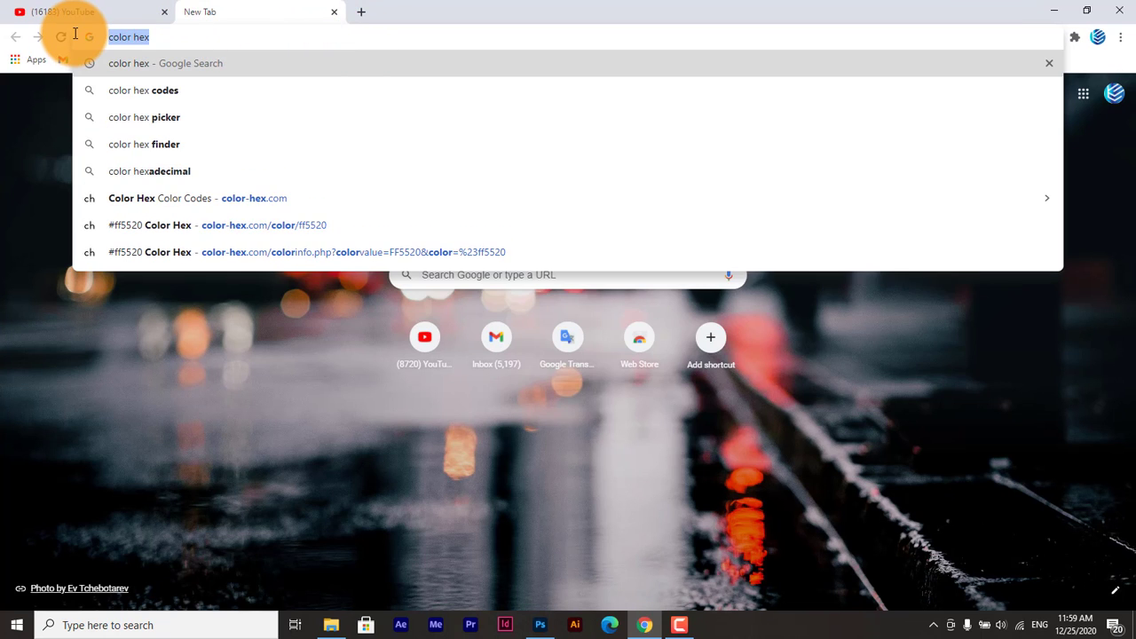
pyautogui.press('Return')
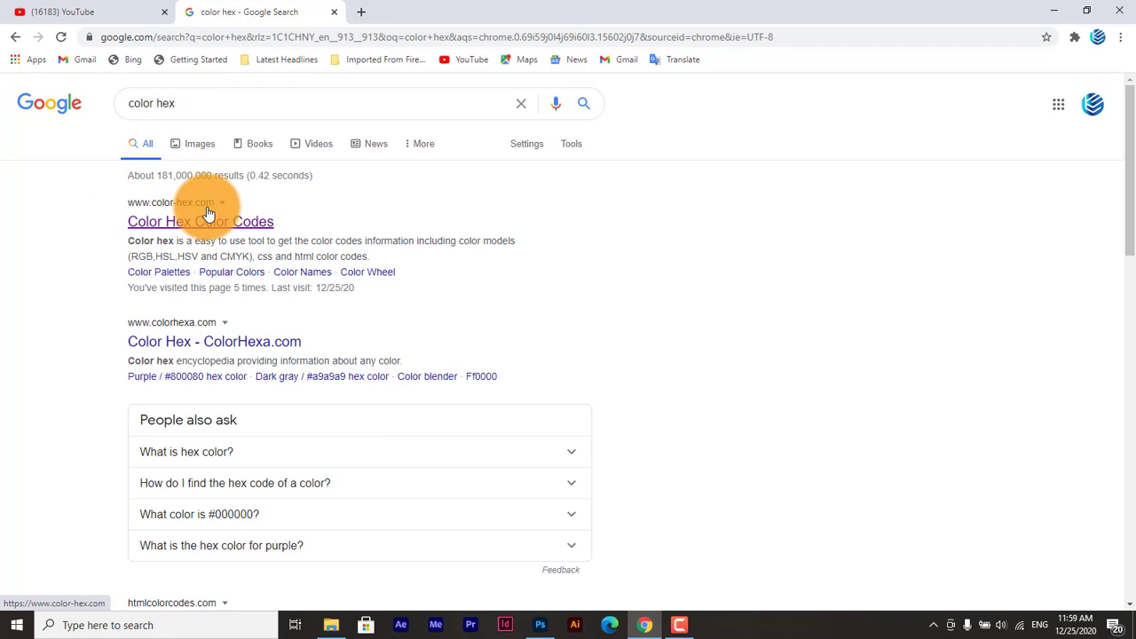
pyautogui.click(177, 216)
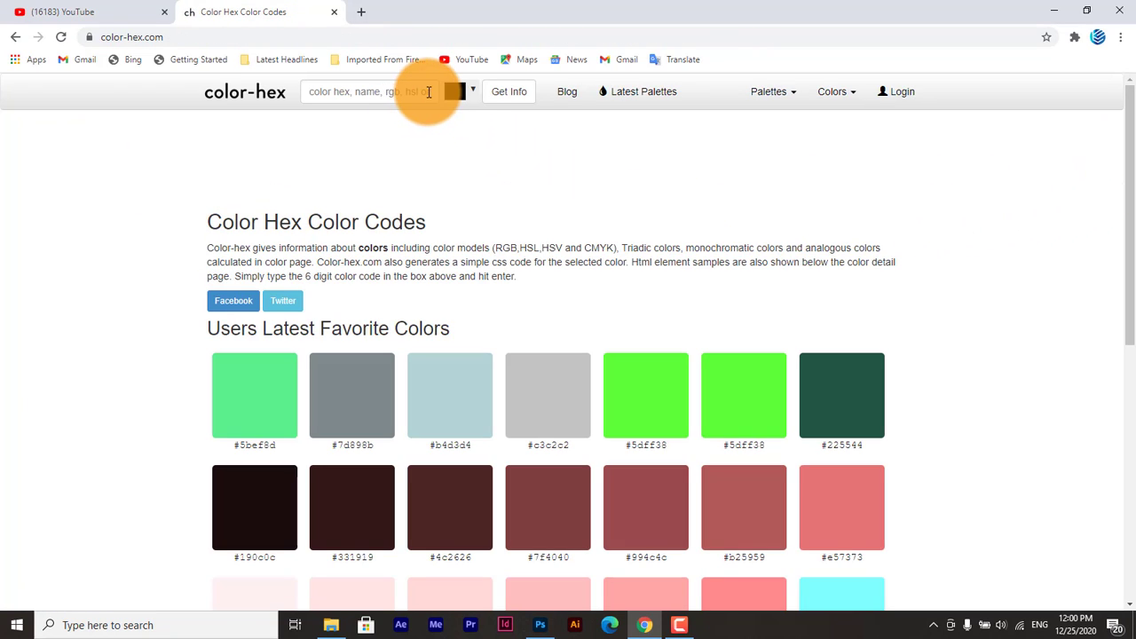
# - Enter FF5520 in the color-hex lookup field to preview the color, and copy the code
pyautogui.click(399, 92)
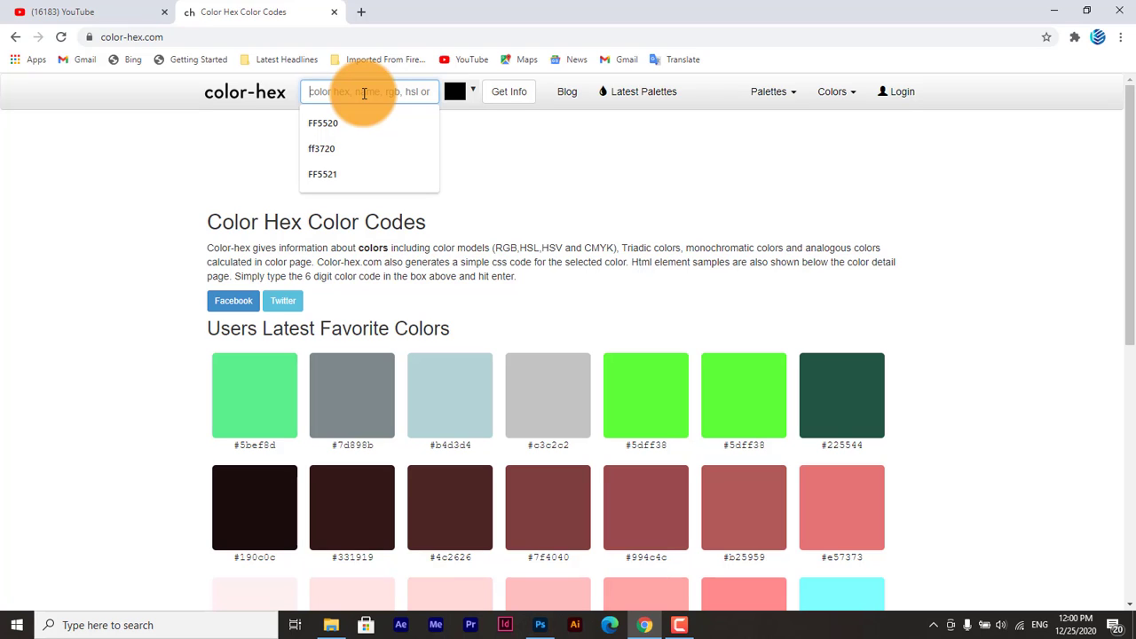
pyautogui.write('FF5520')
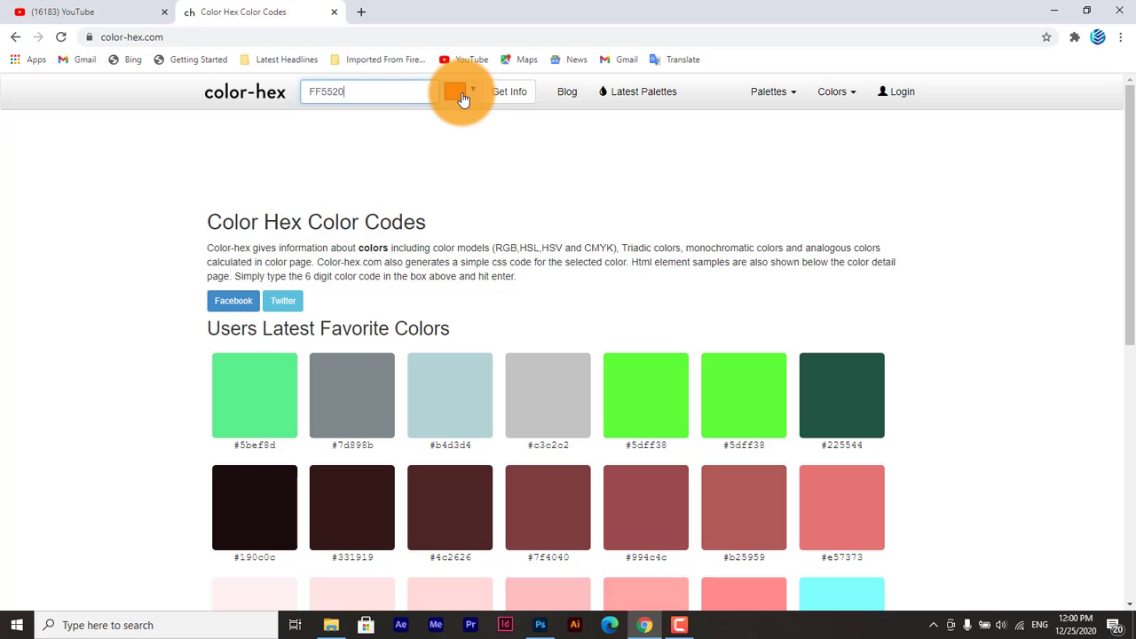
pyautogui.moveTo(426, 91); pyautogui.dragTo(275, 95)
pyautogui.hotkey('ctrl', 'c')
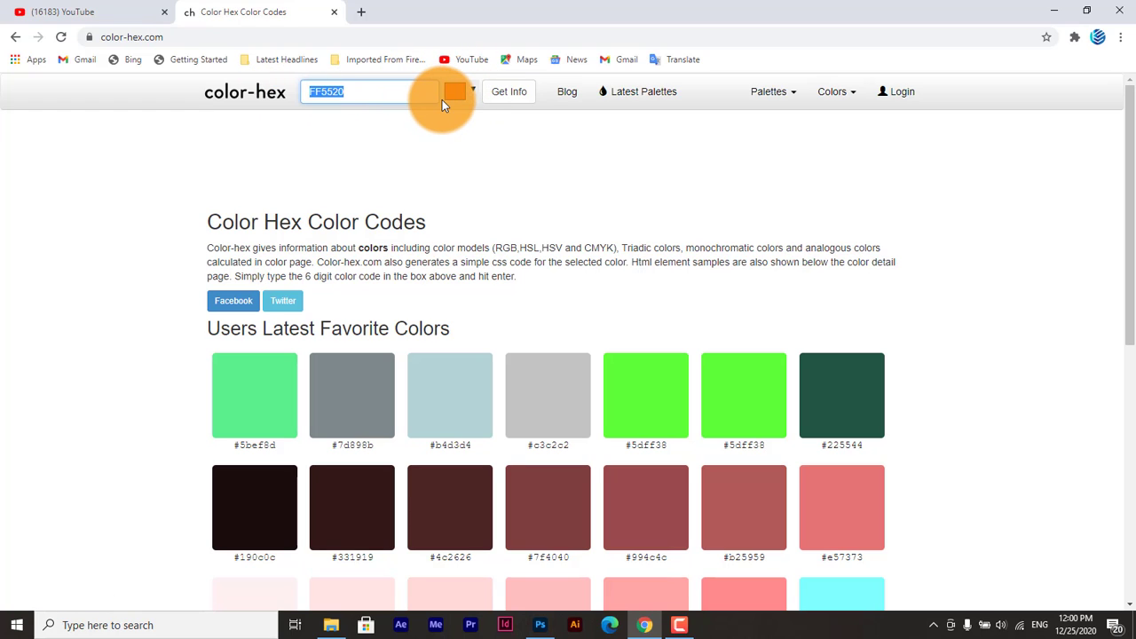
# - Switch to Photoshop and set the fill color of the first strip, Rectangle 1, to FF5520
pyautogui.click(540, 625)
pyautogui.click(159, 241)
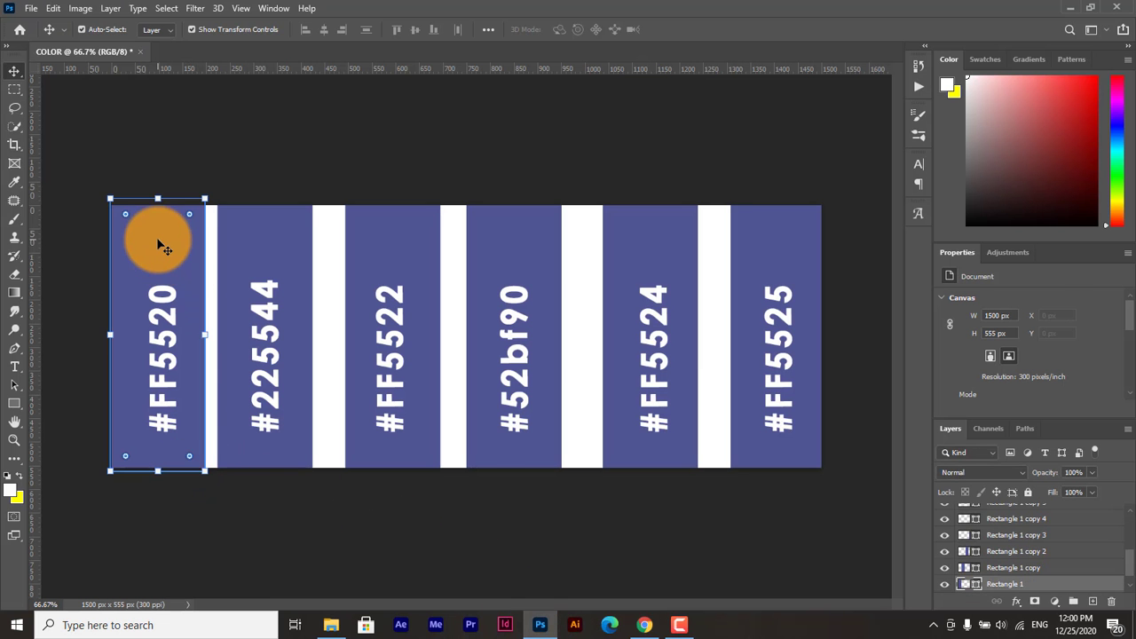
pyautogui.doubleClick(965, 581)
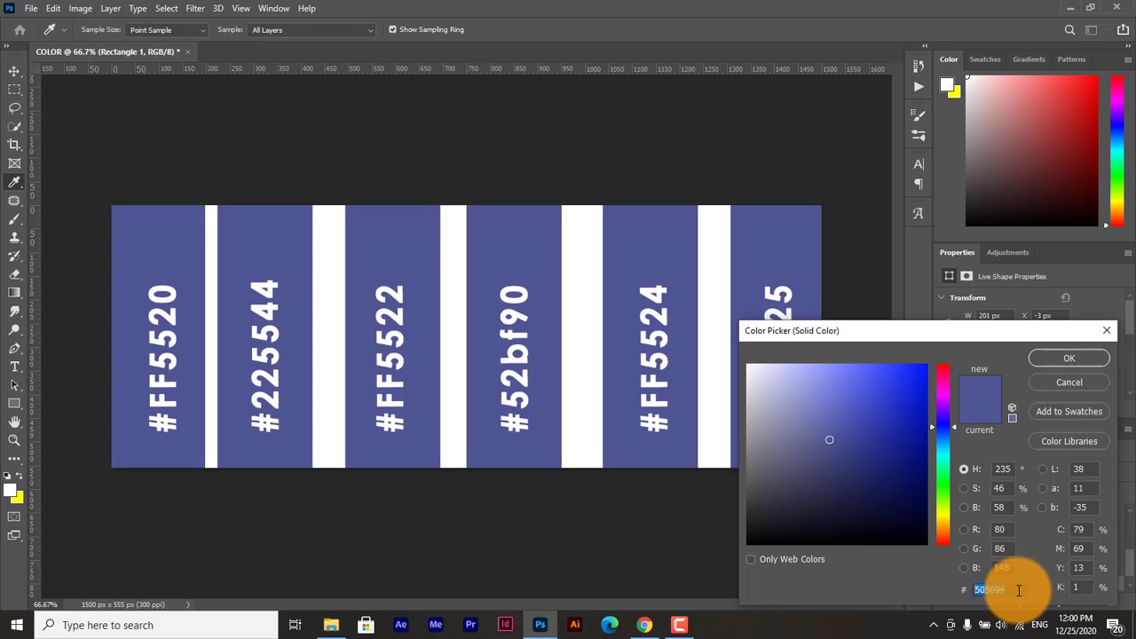
pyautogui.hotkey('ctrl', 'v')
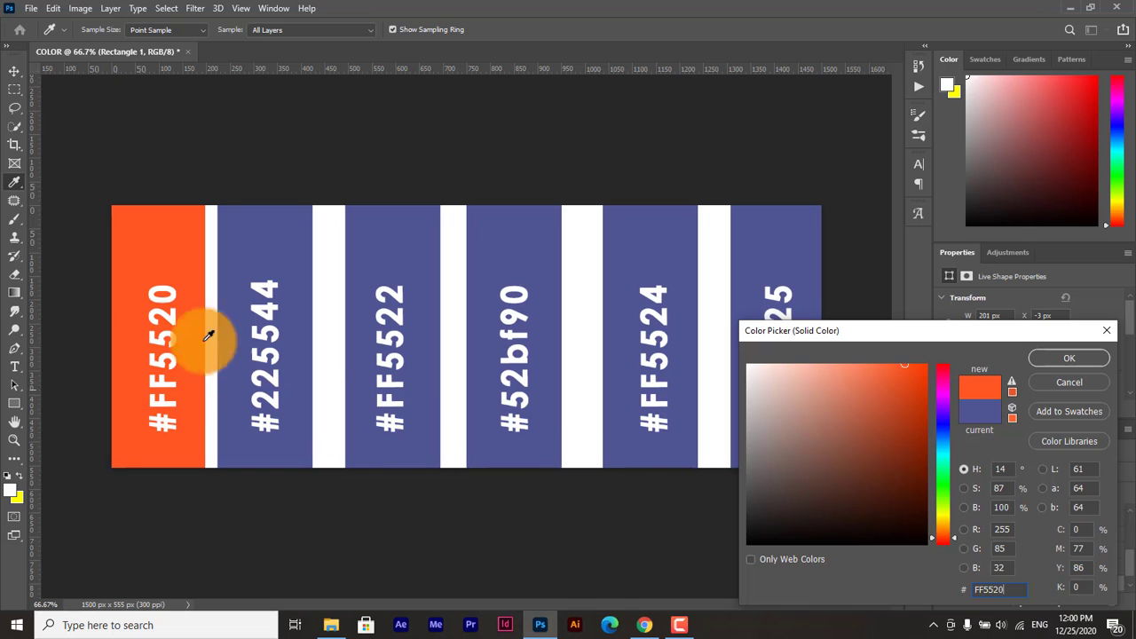
pyautogui.click(1068, 357)
pyautogui.click(215, 177)
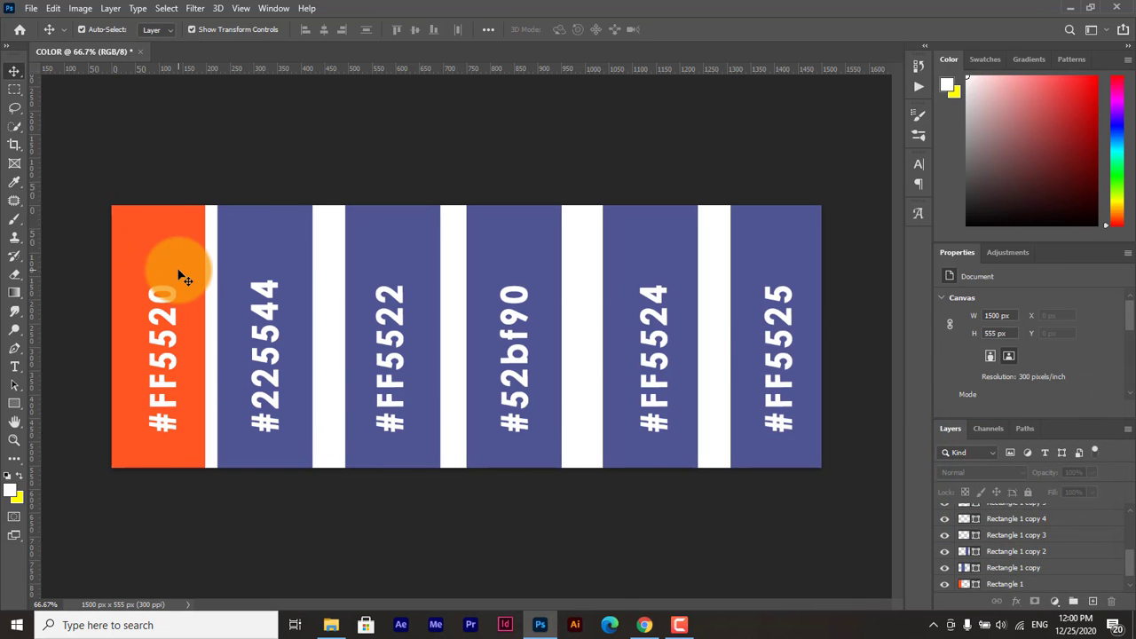
# - Copy the code 225544 from the second strip's label and enter it in the color-hex lookup field in Chrome
pyautogui.doubleClick(272, 405)
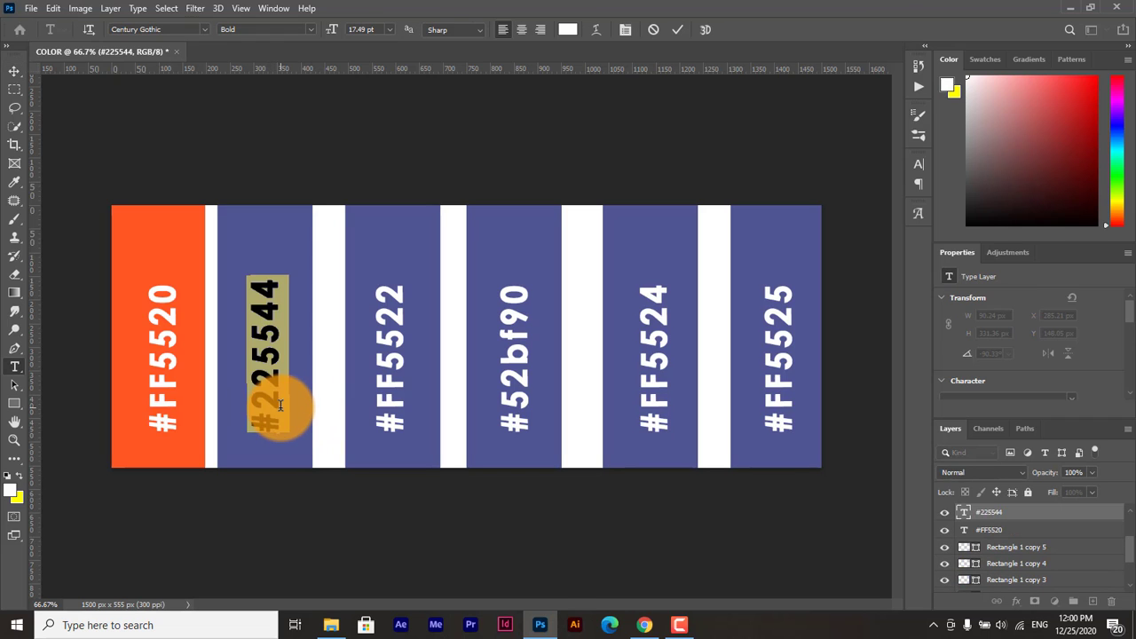
pyautogui.click(280, 409)
pyautogui.moveTo(275, 395); pyautogui.dragTo(307, 314)
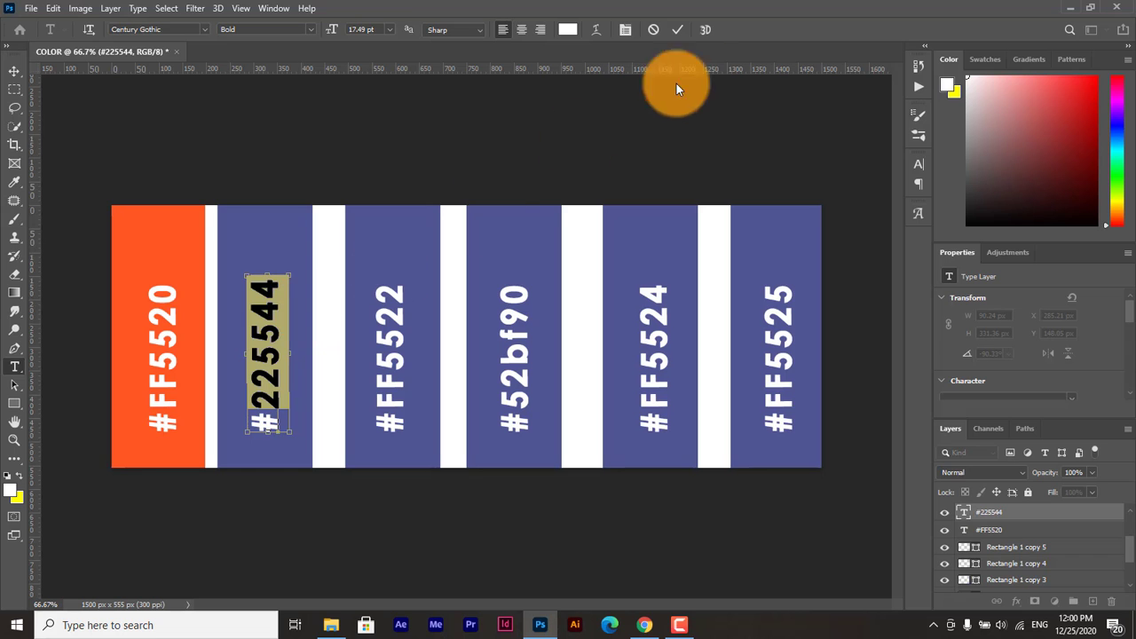
pyautogui.click(676, 35)
pyautogui.press('v')
pyautogui.click(464, 176)
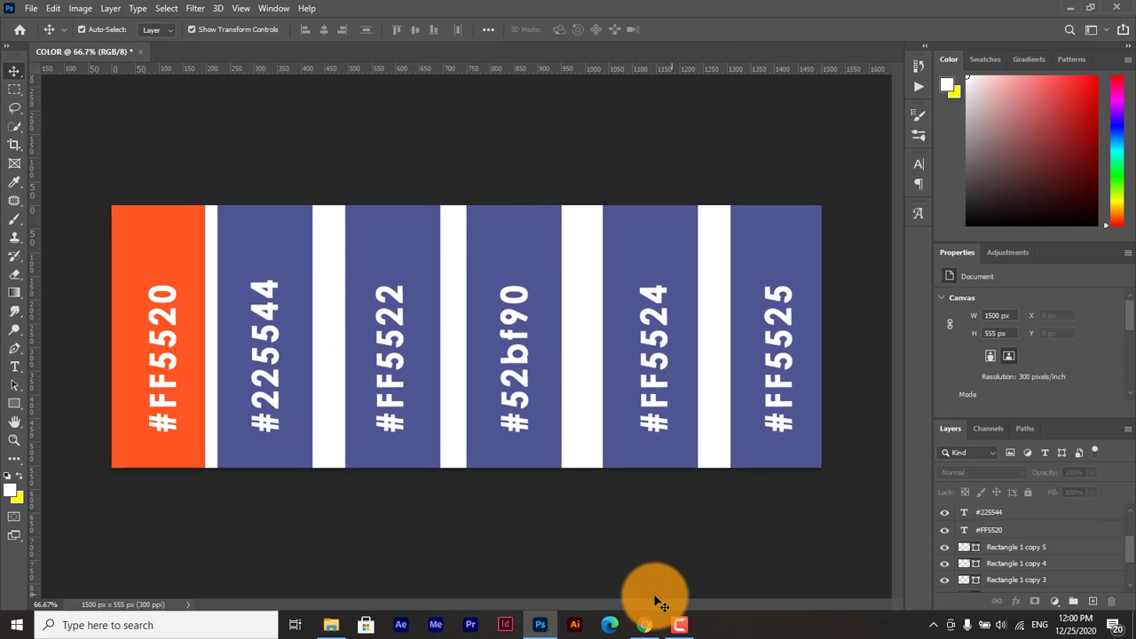
pyautogui.click(646, 629)
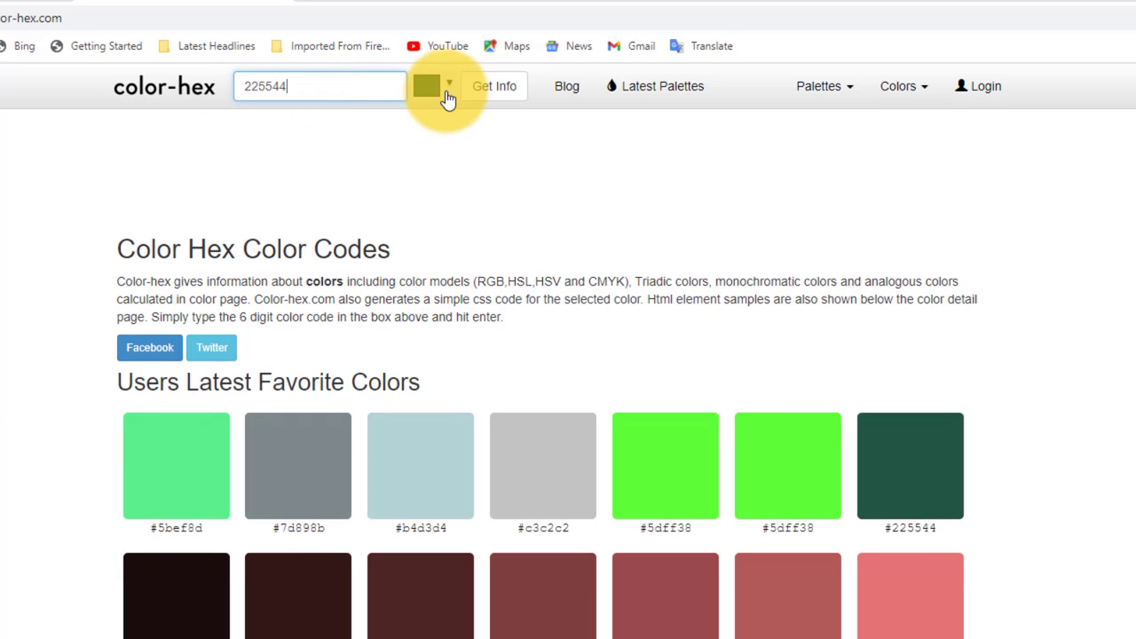
pyautogui.moveTo(298, 89); pyautogui.dragTo(220, 94)
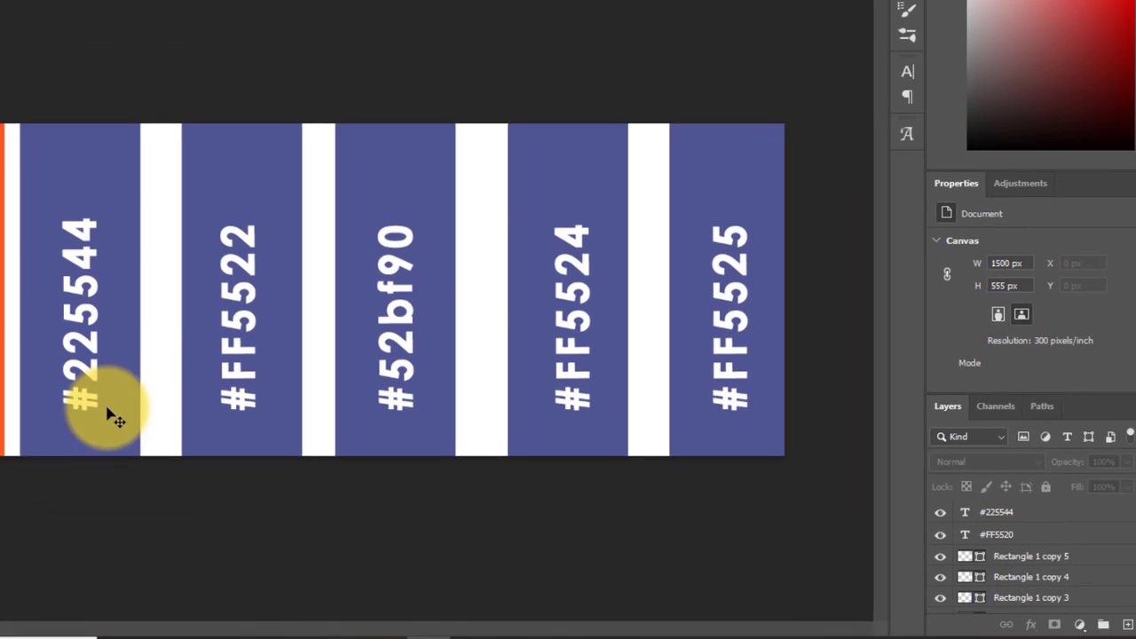
# - Switch back to Photoshop and set the fill color of the second strip, Rectangle 1 copy, to 225544
pyautogui.click(206, 532)
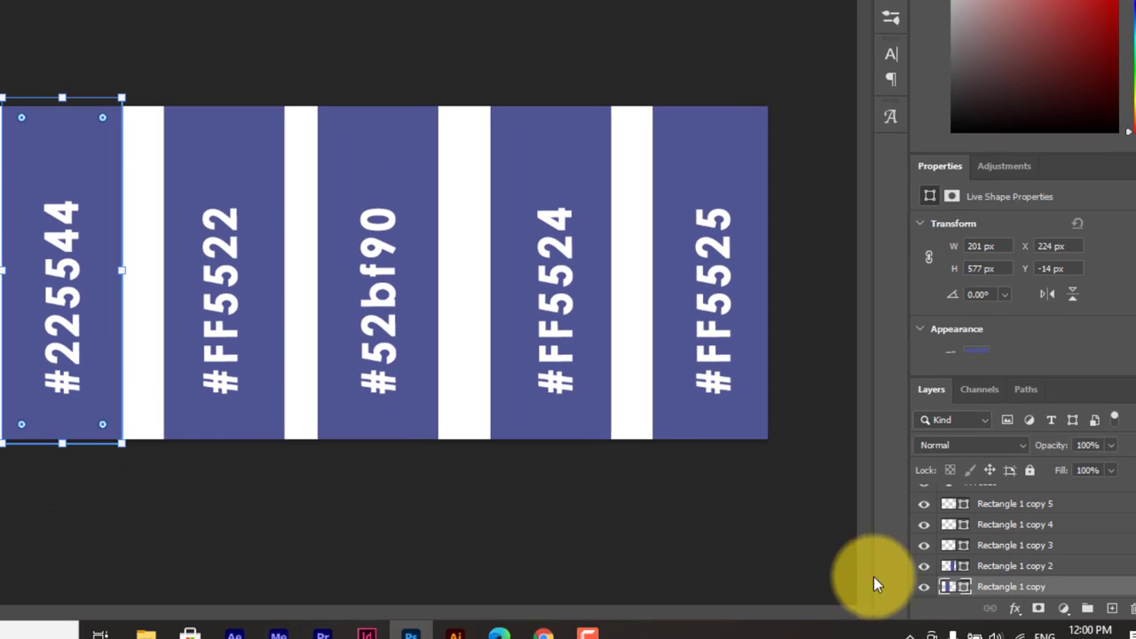
pyautogui.doubleClick(966, 588)
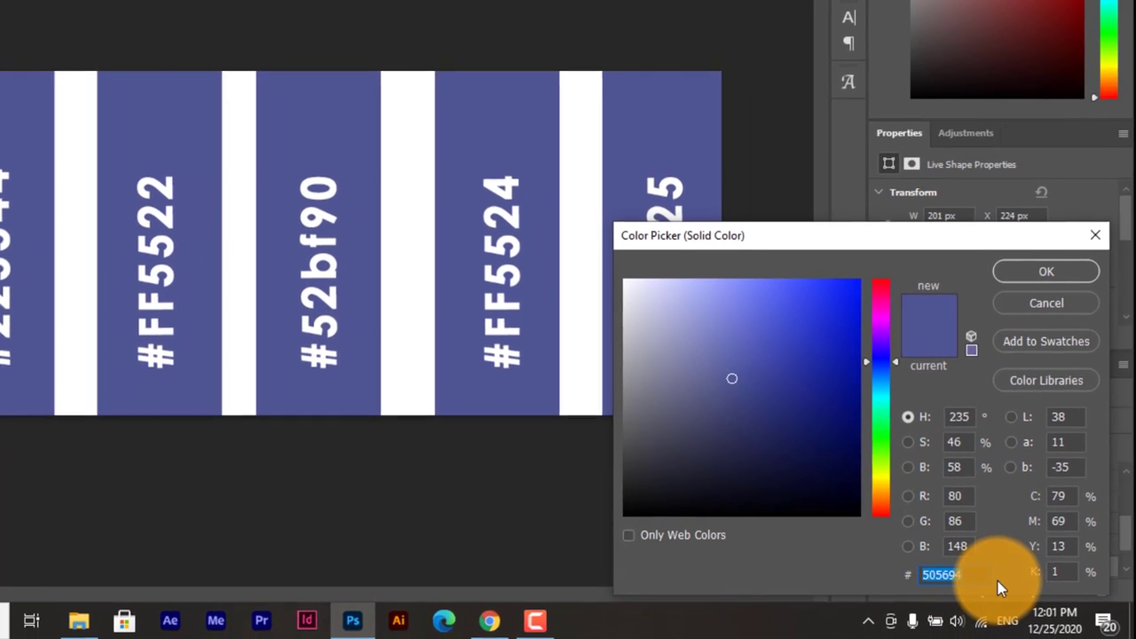
pyautogui.write('225544')
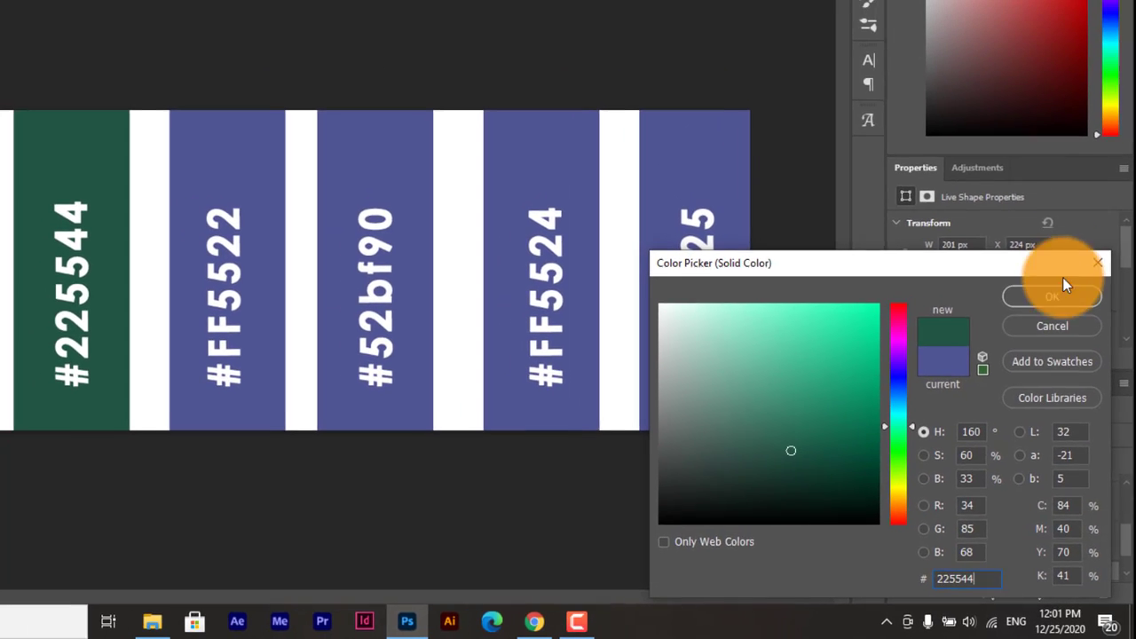
pyautogui.click(1058, 293)
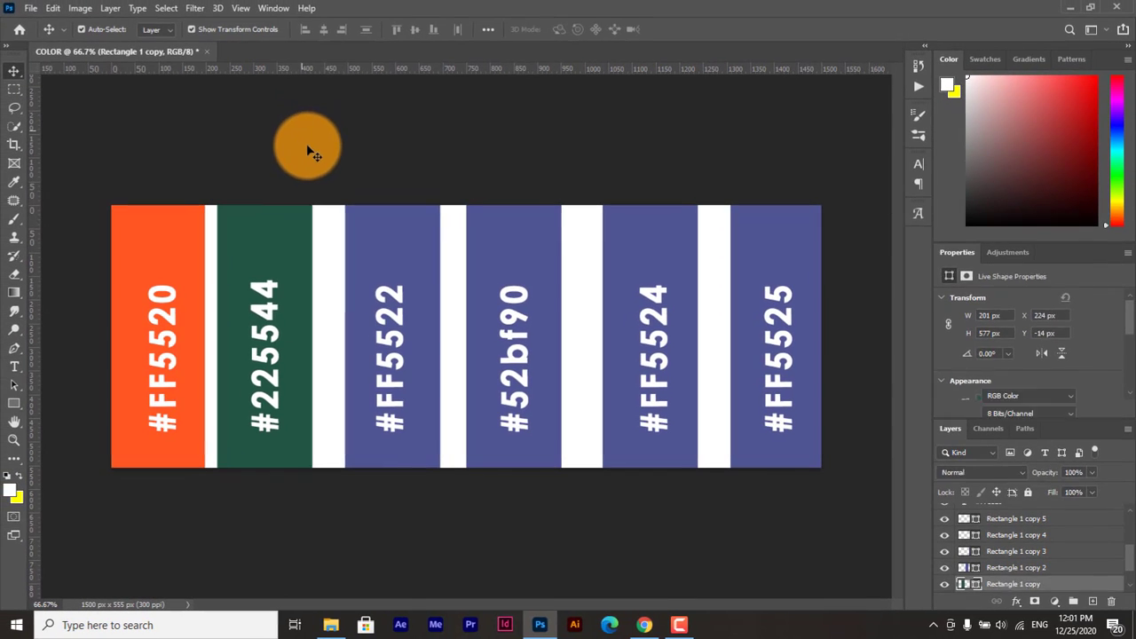
pyautogui.click(308, 151)
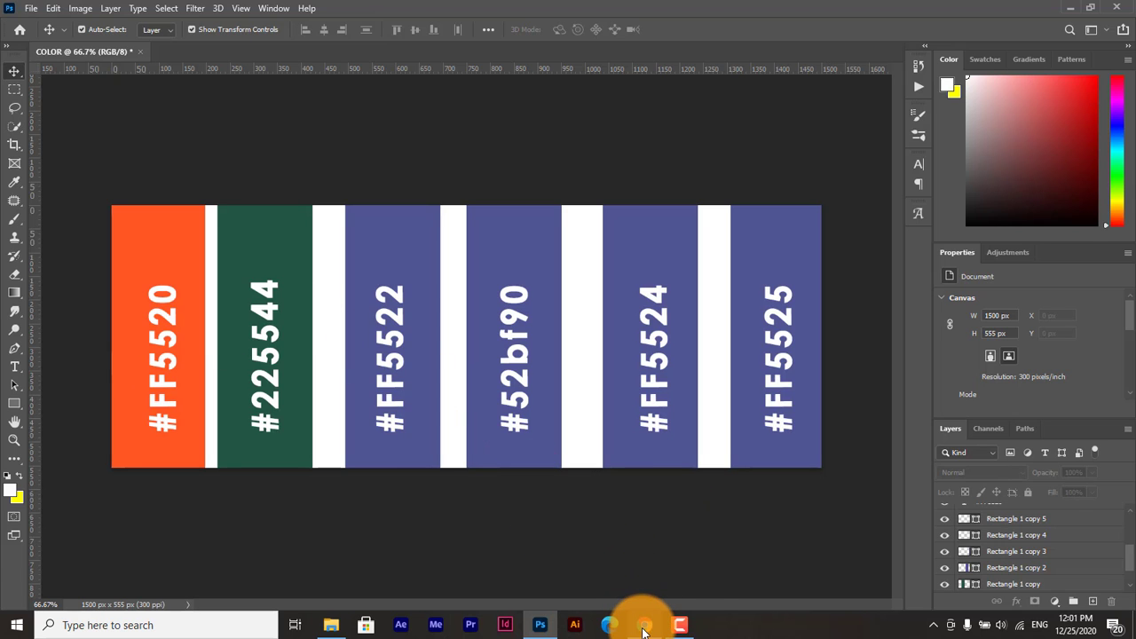
# - Copy the code FF5522 from the third strip's label and enter it in the color-hex lookup field in Chrome
pyautogui.moveTo(643, 622)
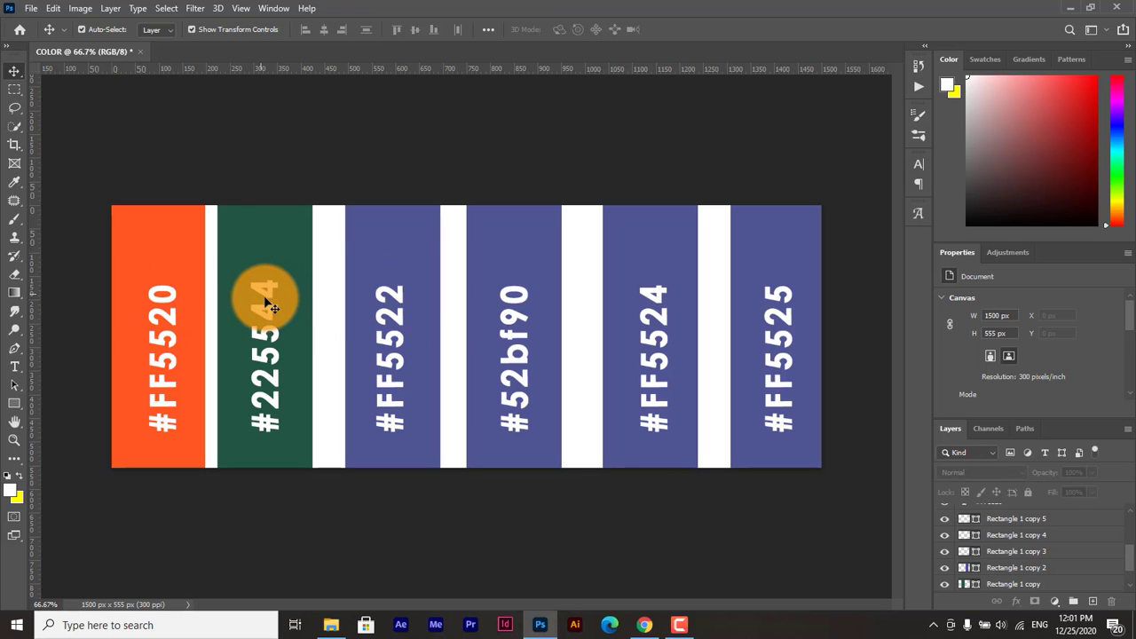
pyautogui.doubleClick(391, 406)
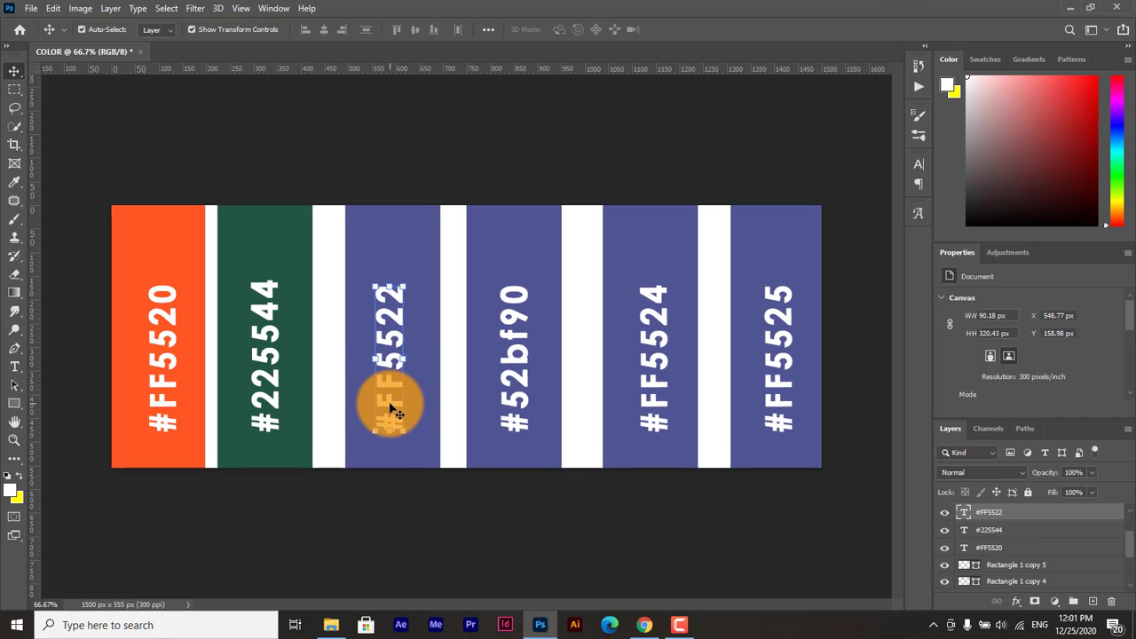
pyautogui.moveTo(397, 402); pyautogui.dragTo(384, 277)
pyautogui.hotkey('ctrl', 'c')
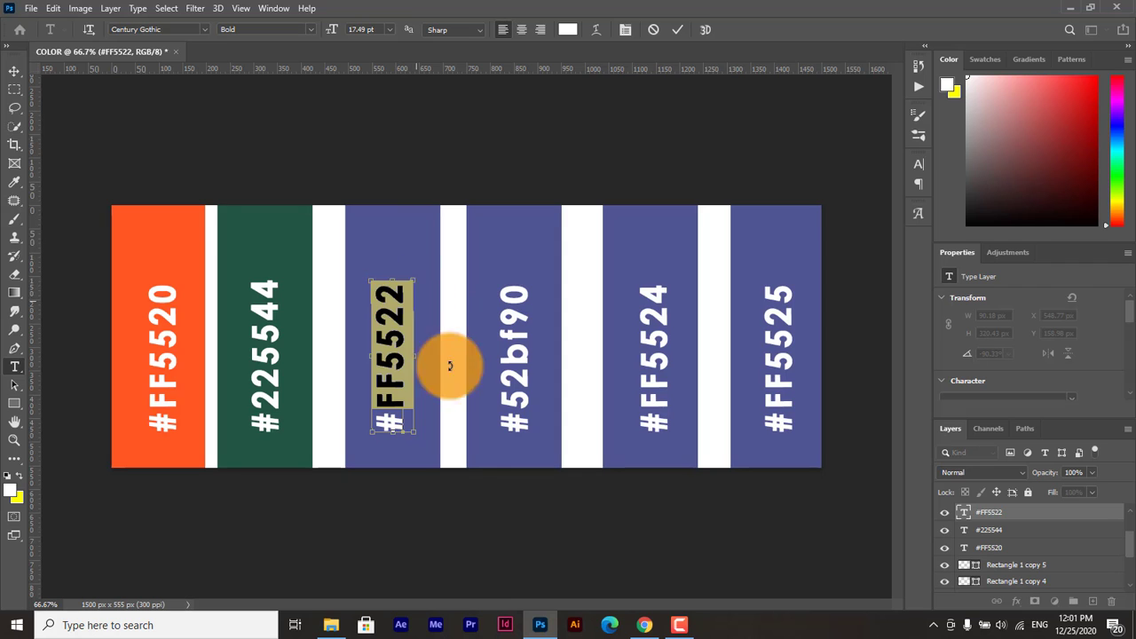
pyautogui.click(640, 630)
pyautogui.doubleClick(360, 96)
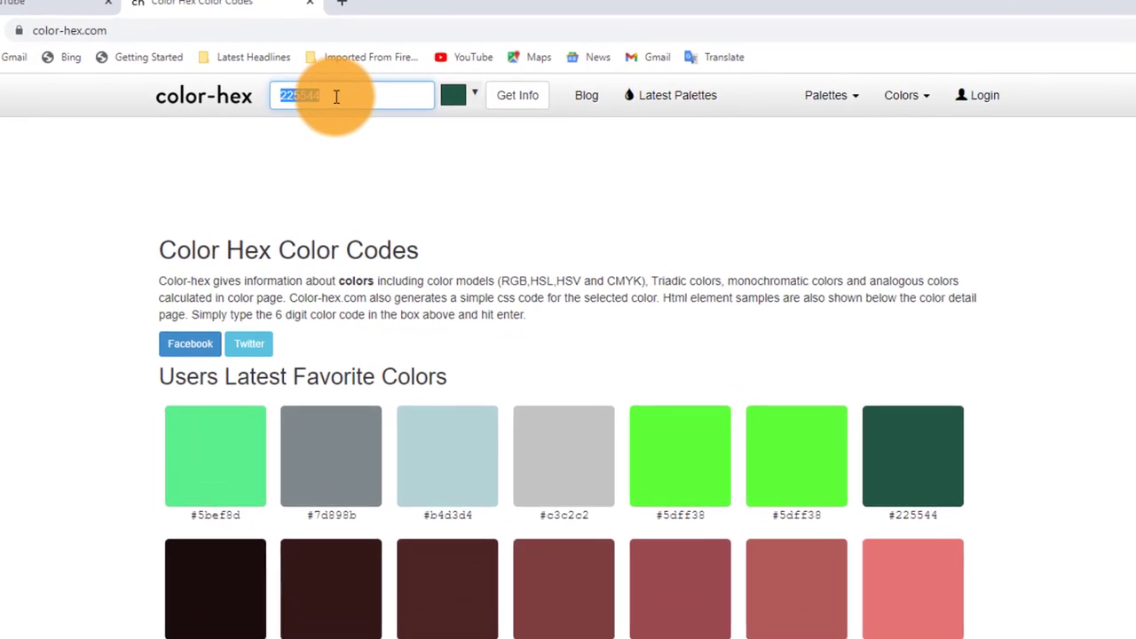
pyautogui.hotkey('ctrl', 'v')
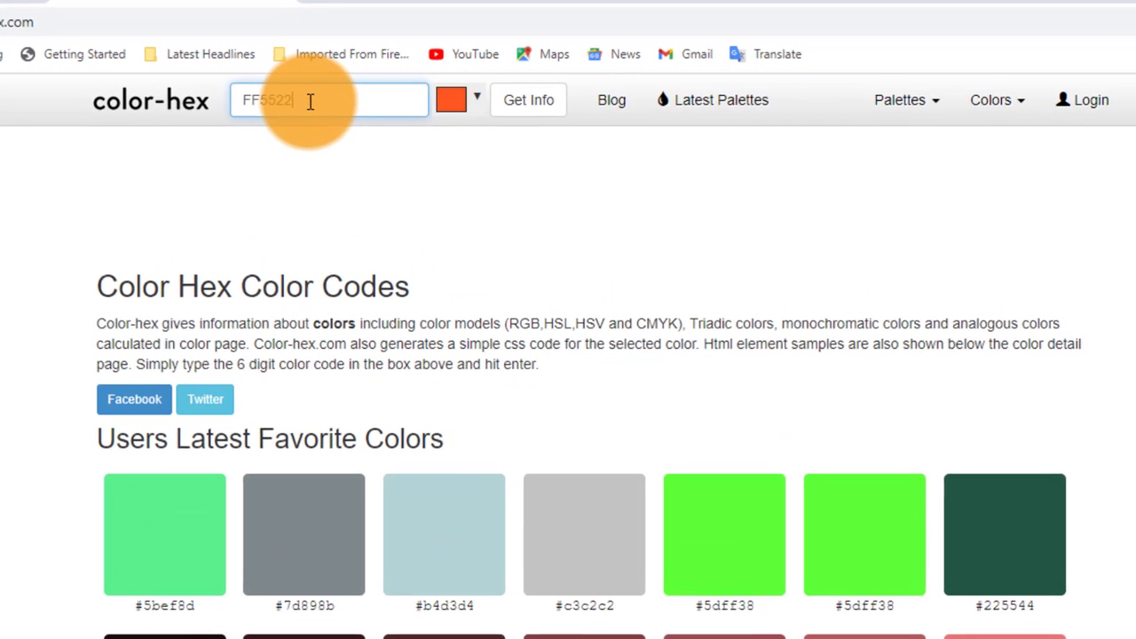
# - Switch back to Photoshop and set the fill color of the third strip, Rectangle 1 copy 2, to FF5522
pyautogui.moveTo(342, 99); pyautogui.dragTo(220, 100)
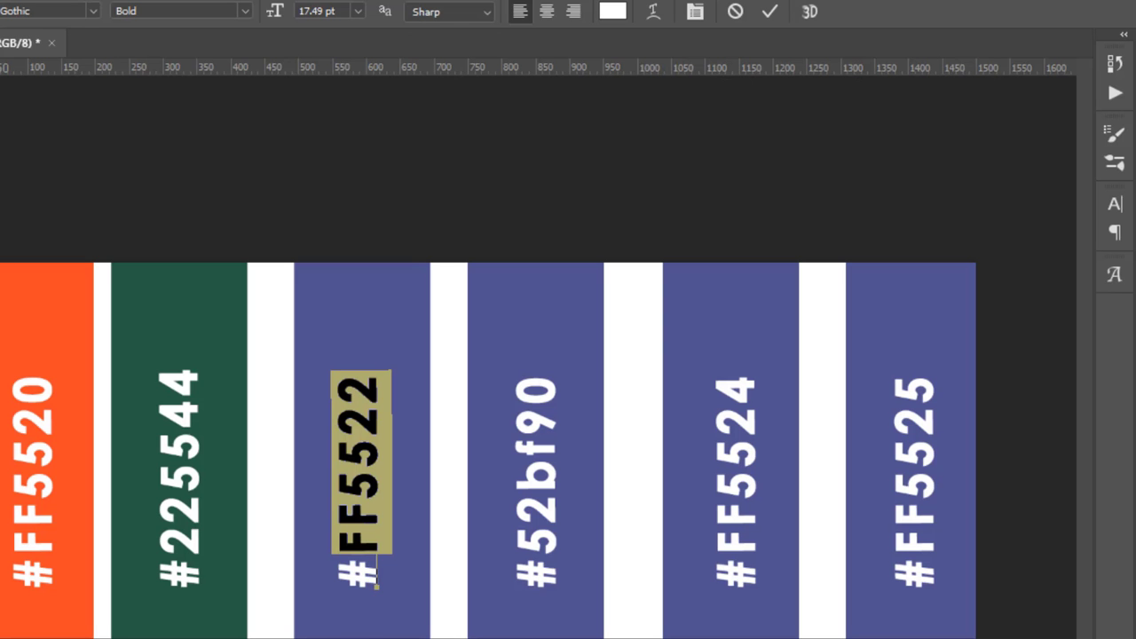
pyautogui.click(769, 12)
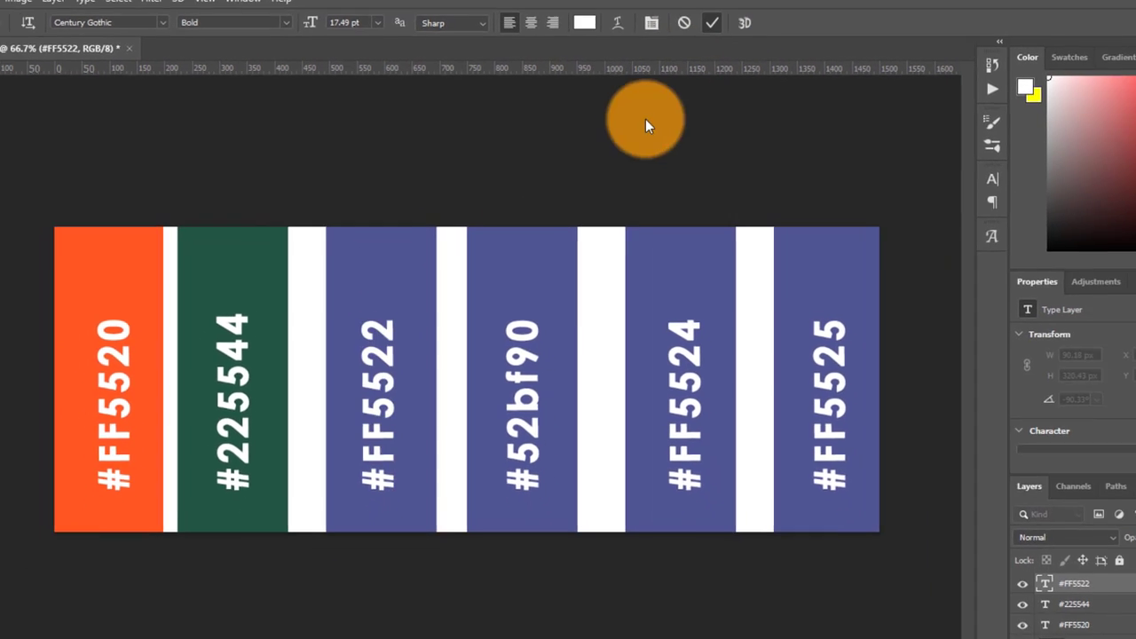
pyautogui.press('v')
pyautogui.click(401, 303)
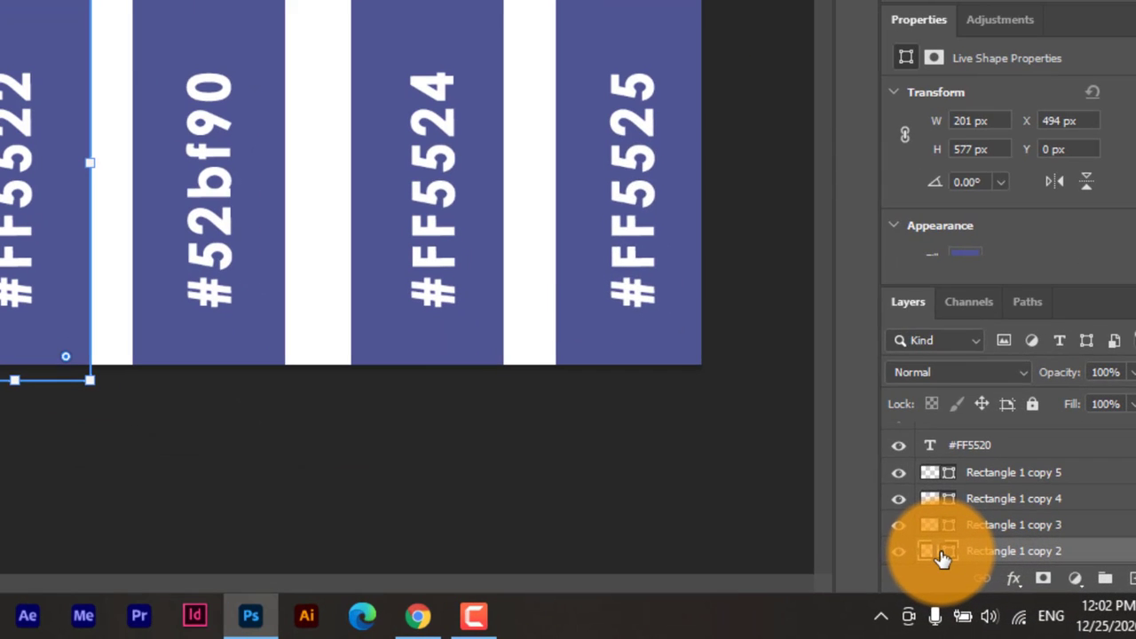
pyautogui.doubleClick(963, 584)
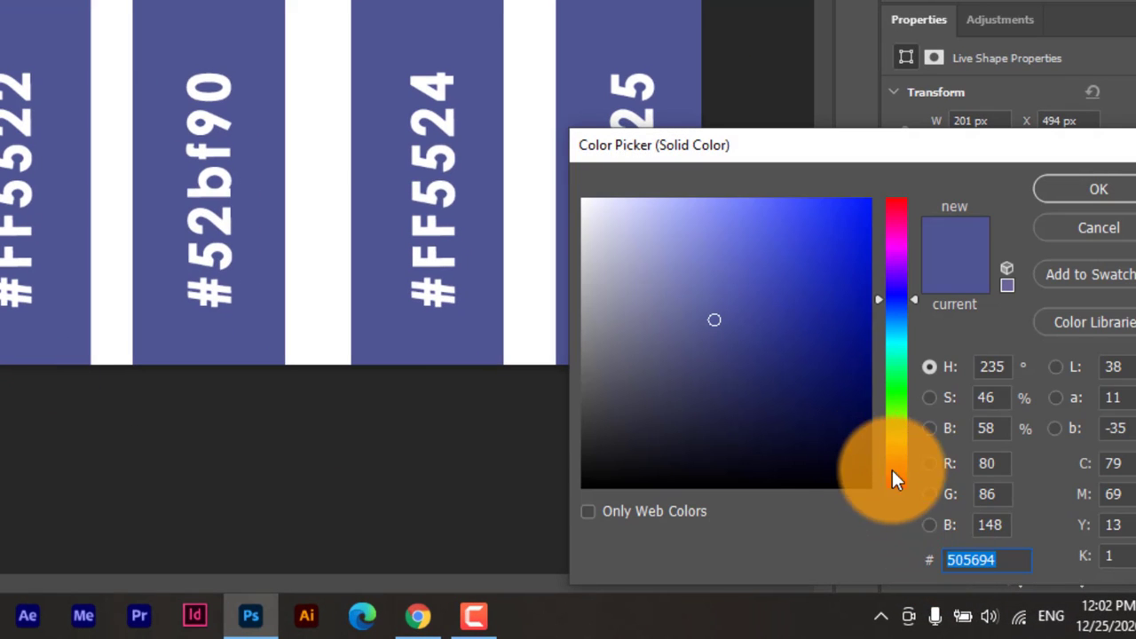
pyautogui.hotkey('ctrl', 'v')
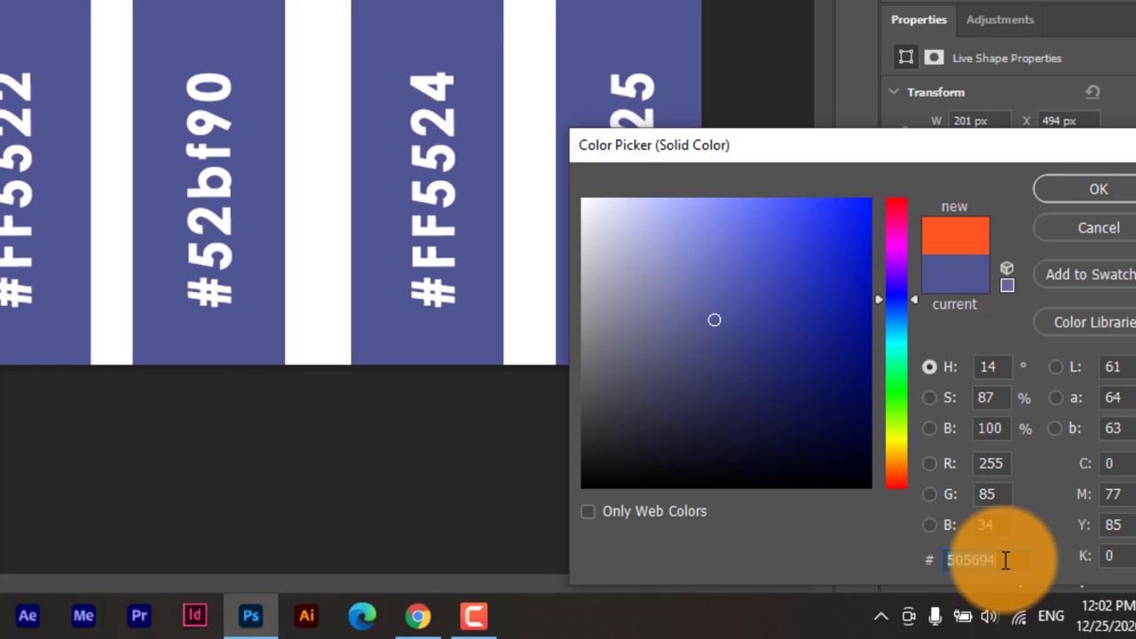
pyautogui.click(1100, 188)
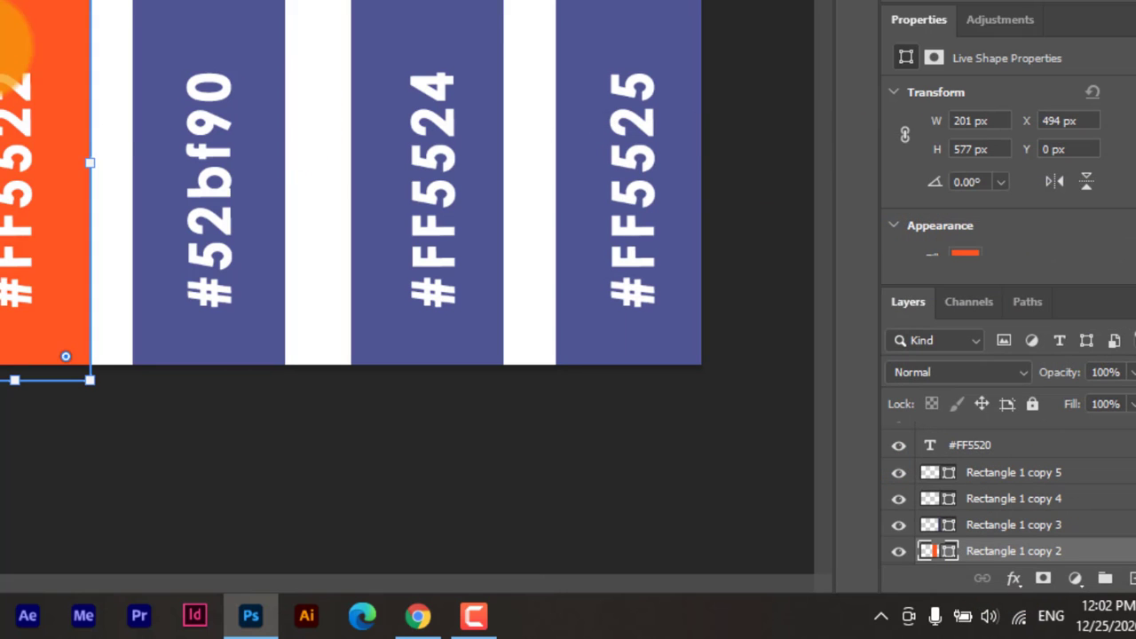
pyautogui.click(426, 133)
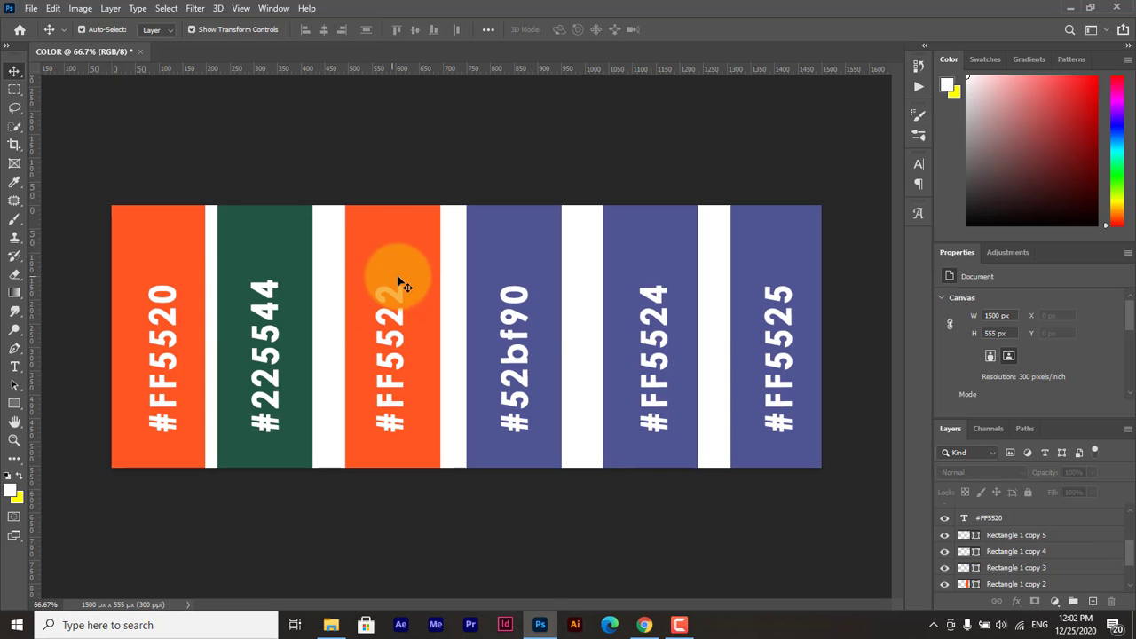
# - Copy the code 52bf90 from the fourth strip's label and enter it in the color-hex lookup field in Chrome
pyautogui.click(529, 366)
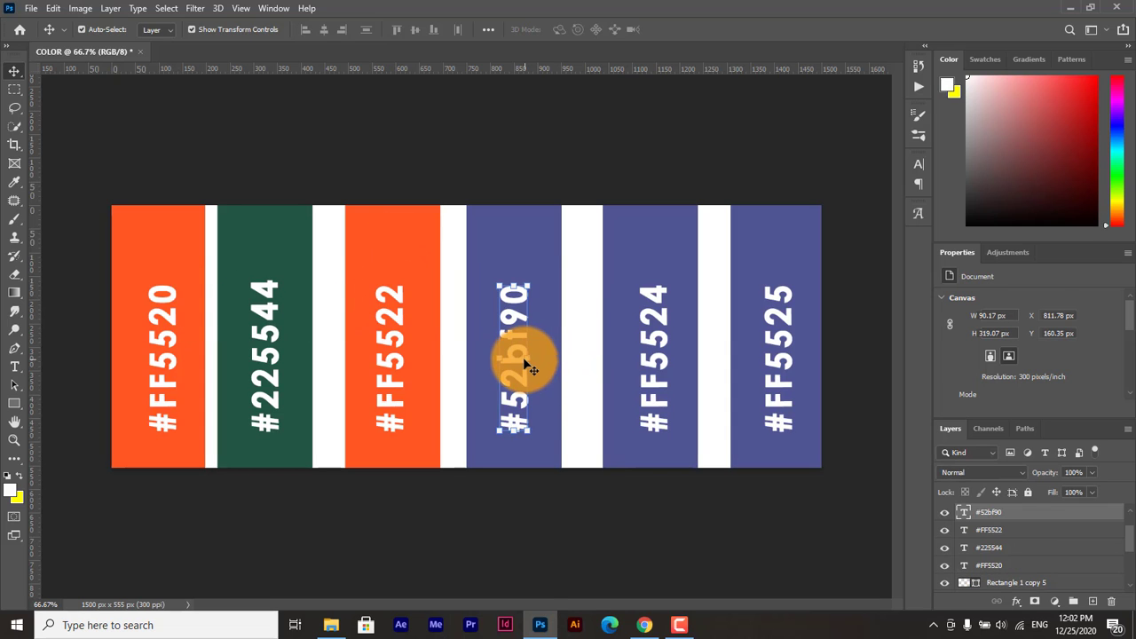
pyautogui.doubleClick(526, 399)
pyautogui.moveTo(527, 400); pyautogui.dragTo(572, 302)
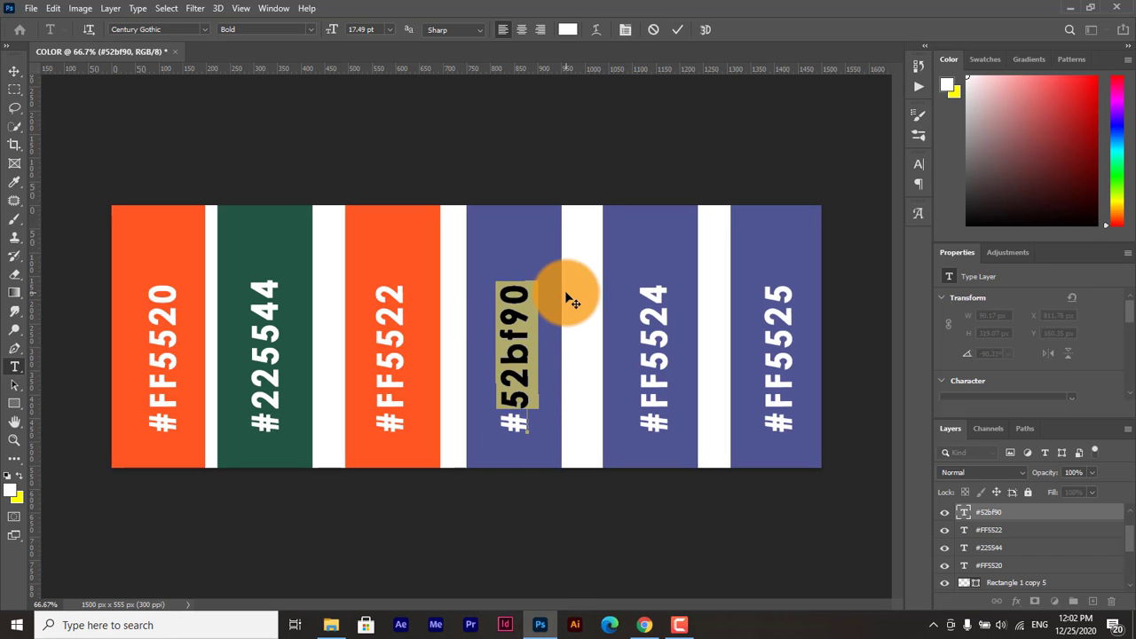
pyautogui.click(644, 625)
pyautogui.moveTo(394, 99); pyautogui.dragTo(301, 99)
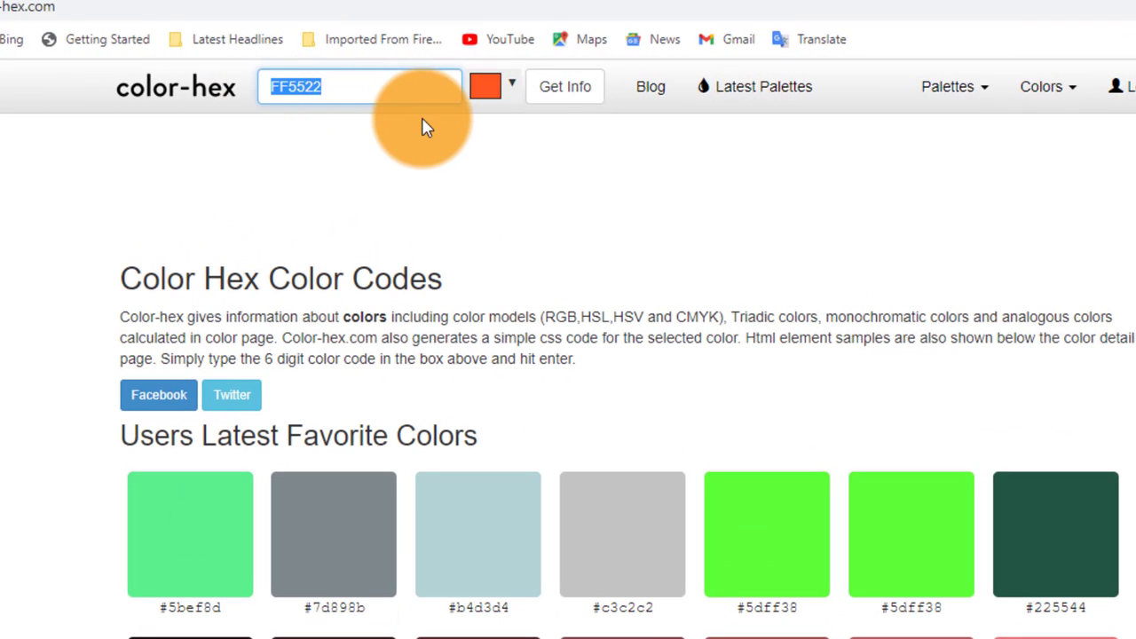
pyautogui.hotkey('ctrl', 'v')
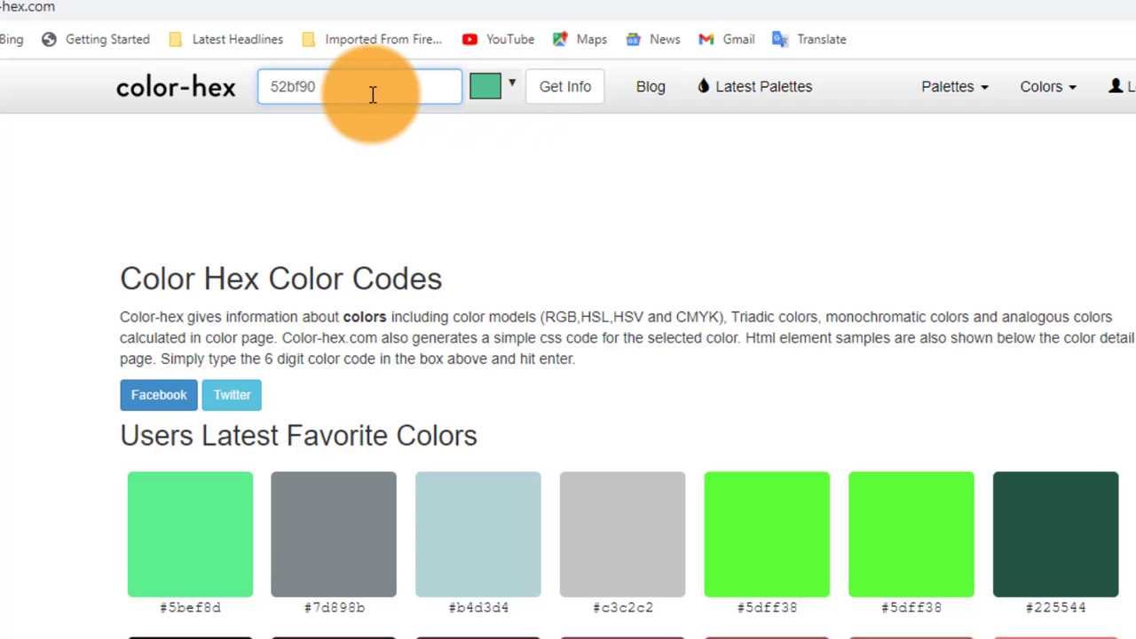
# - Switch back to Photoshop and set the fill color of the fourth strip, Rectangle 1 copy 3, to 52bf90
pyautogui.doubleClick(285, 95)
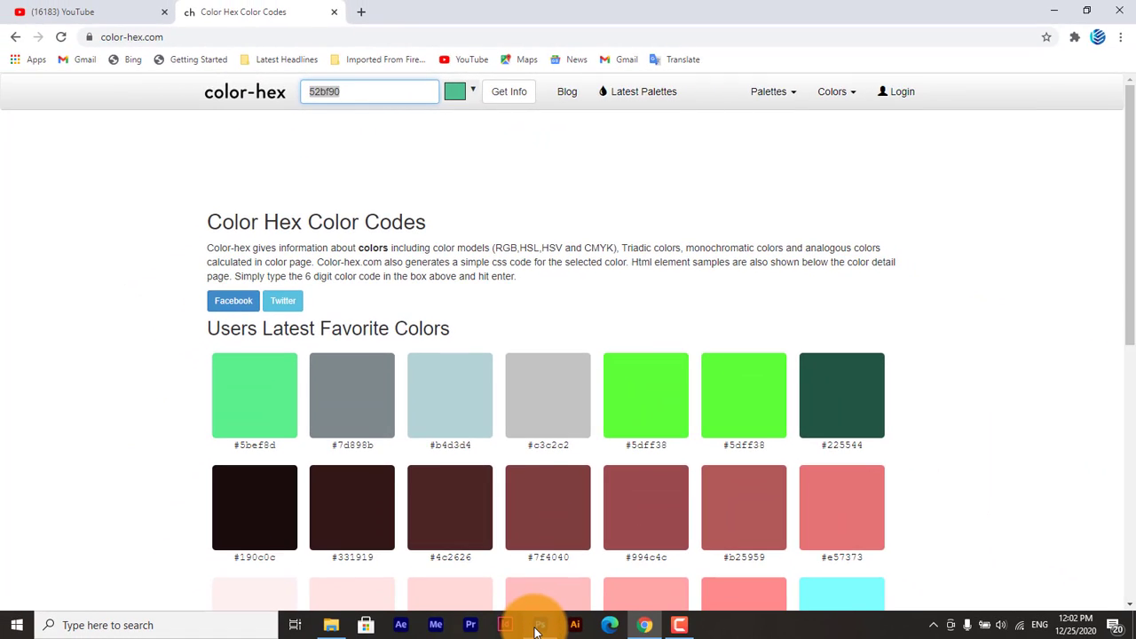
pyautogui.click(539, 624)
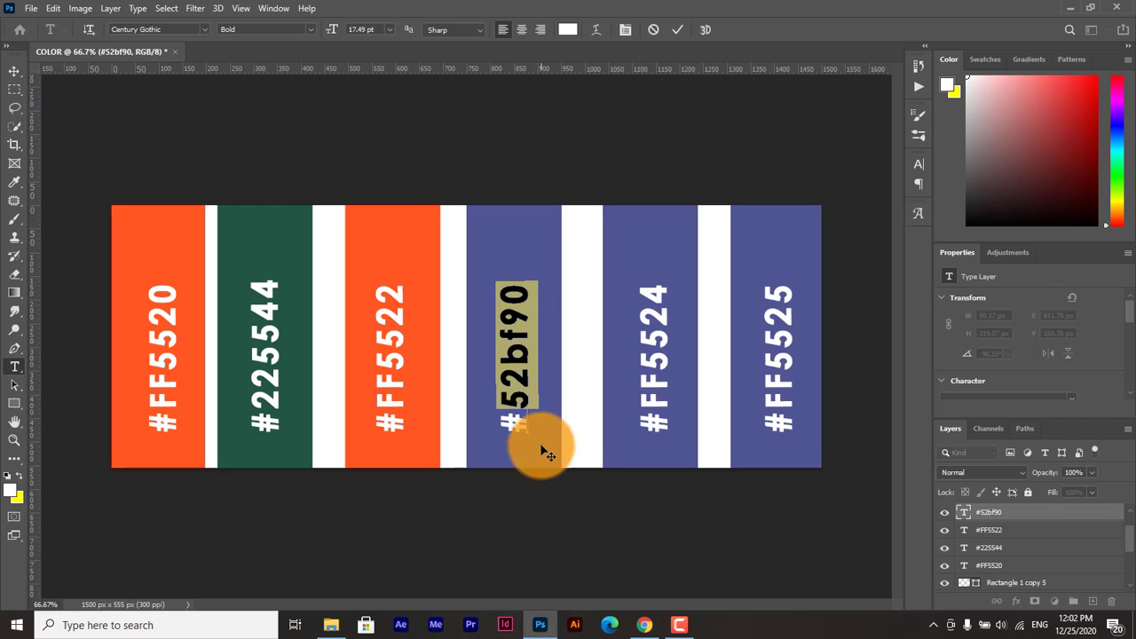
pyautogui.click(676, 32)
pyautogui.press('v')
pyautogui.click(548, 241)
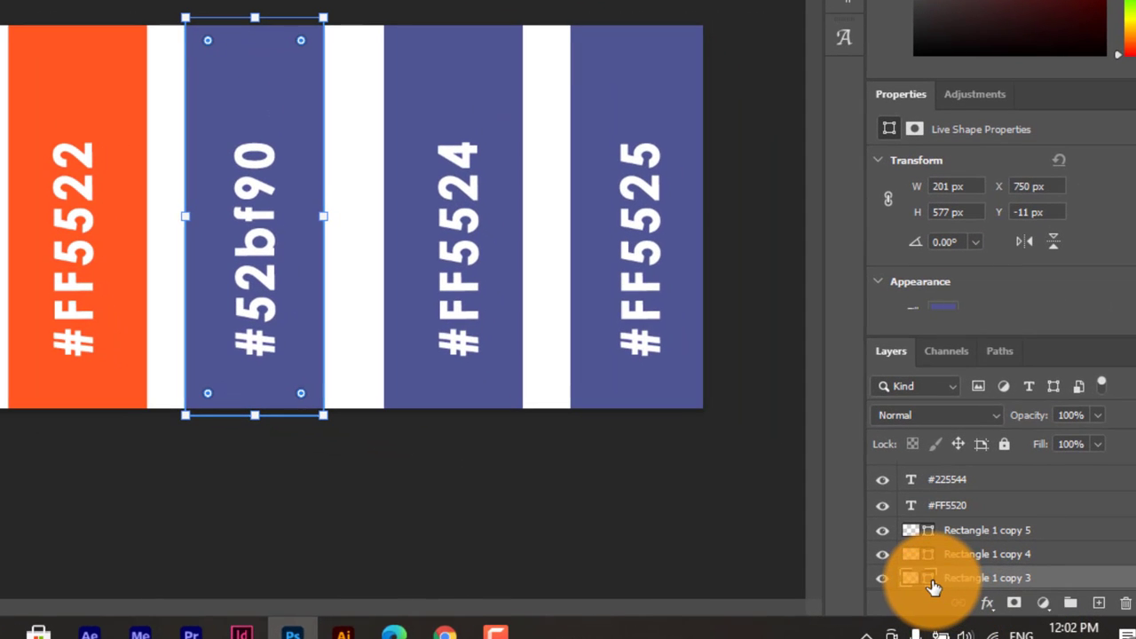
pyautogui.doubleClick(931, 585)
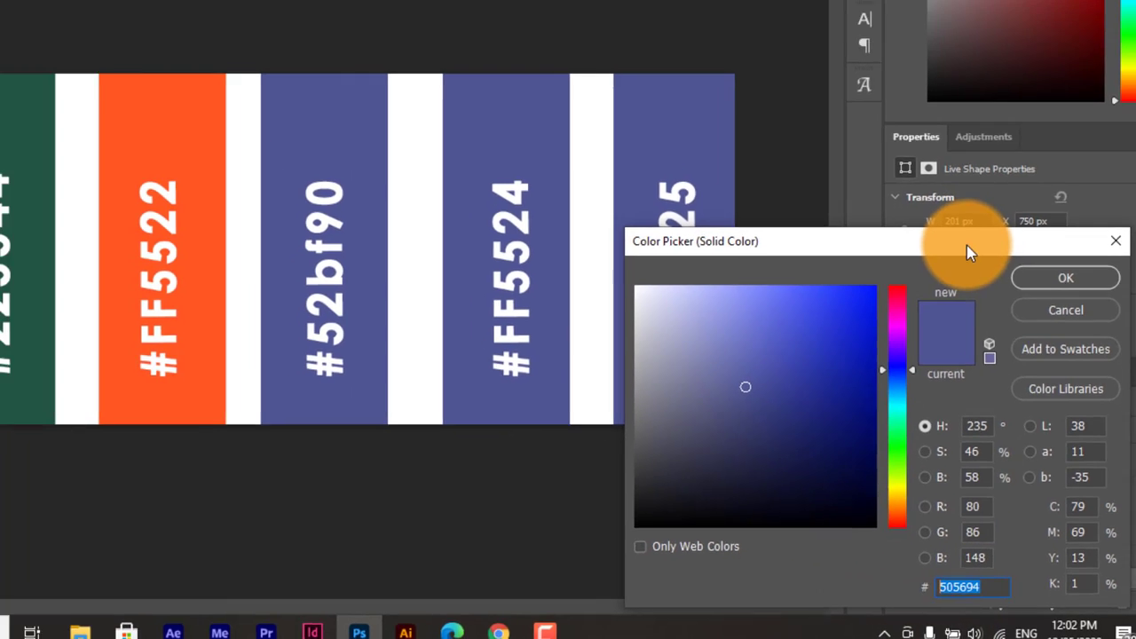
pyautogui.moveTo(966, 245); pyautogui.dragTo(952, 80)
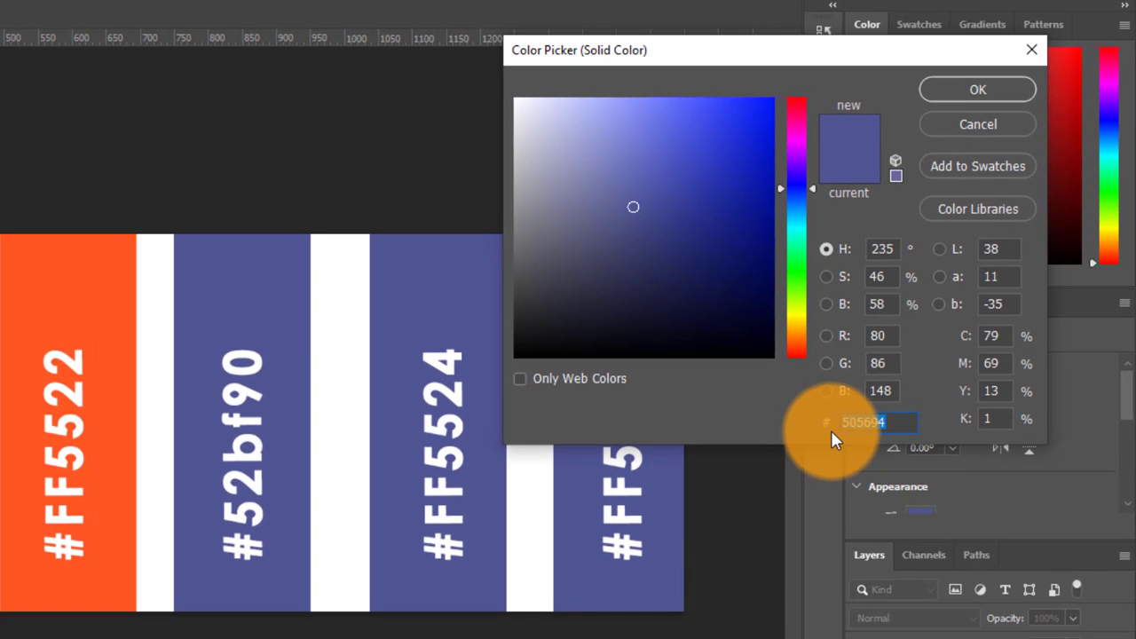
pyautogui.write('52bf90')
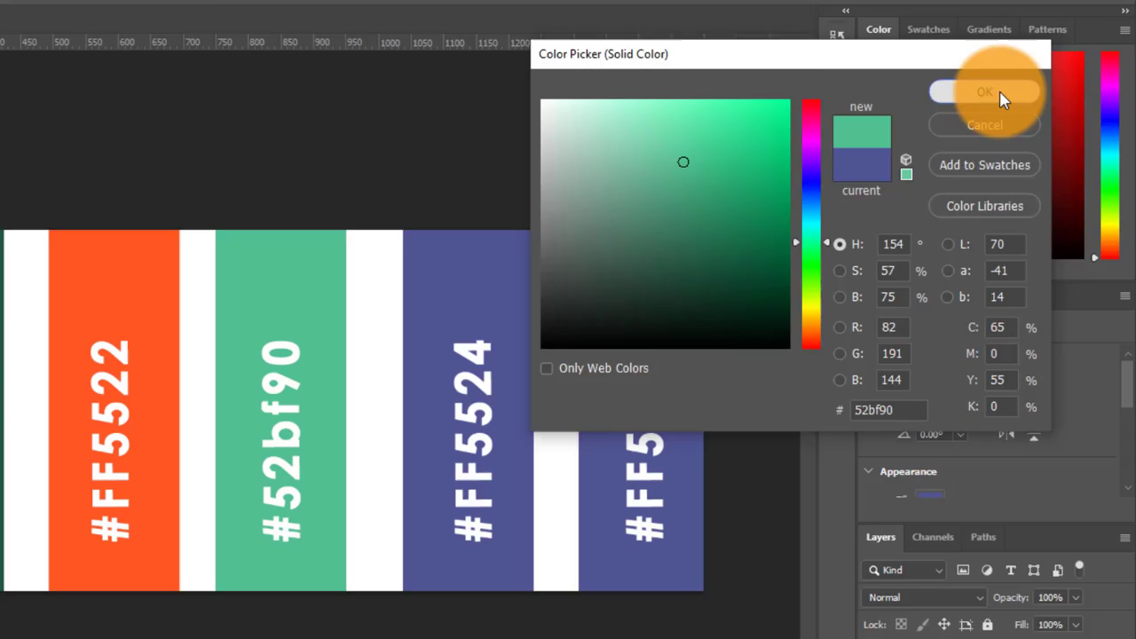
pyautogui.click(993, 89)
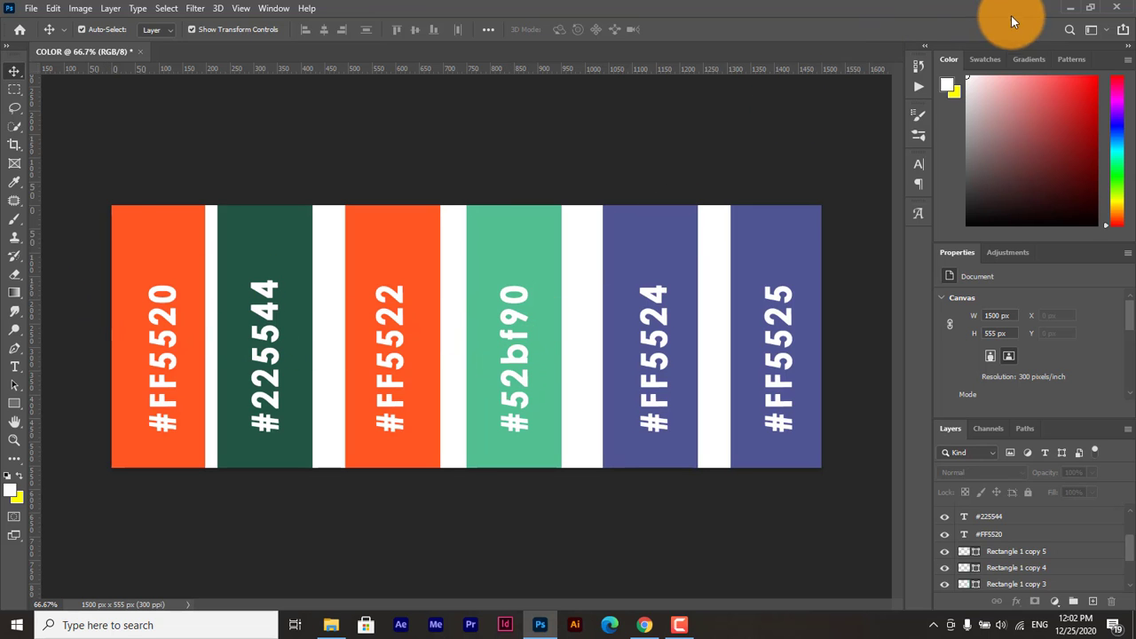
# - Switch to Chrome and dismiss the Mail notifications covering the color-hex page
pyautogui.click(652, 620)
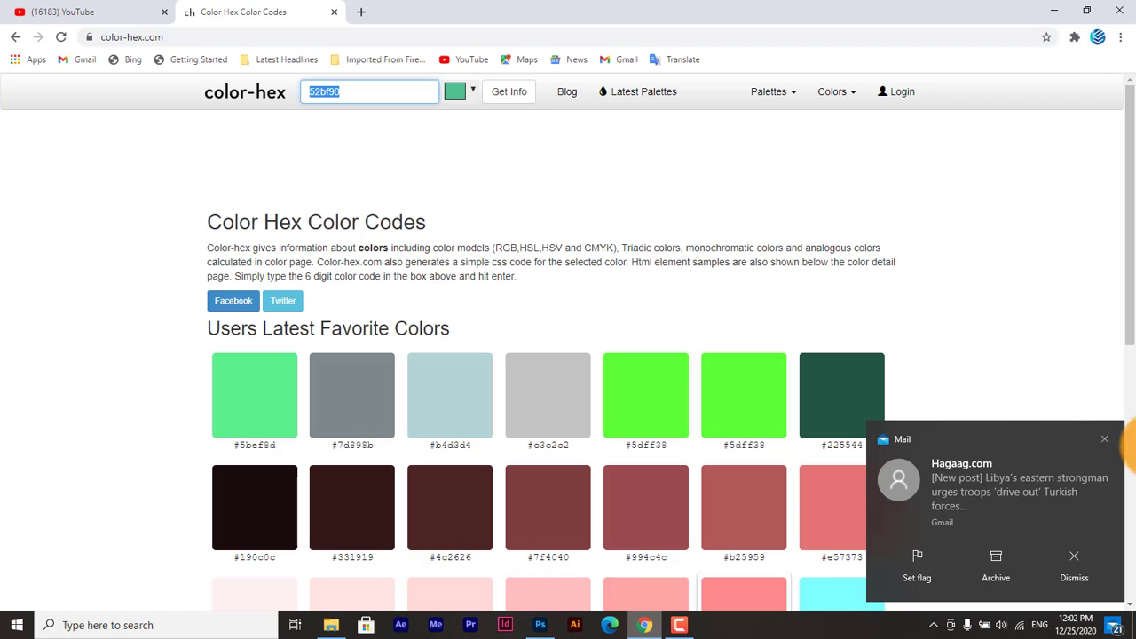
pyautogui.click(1104, 441)
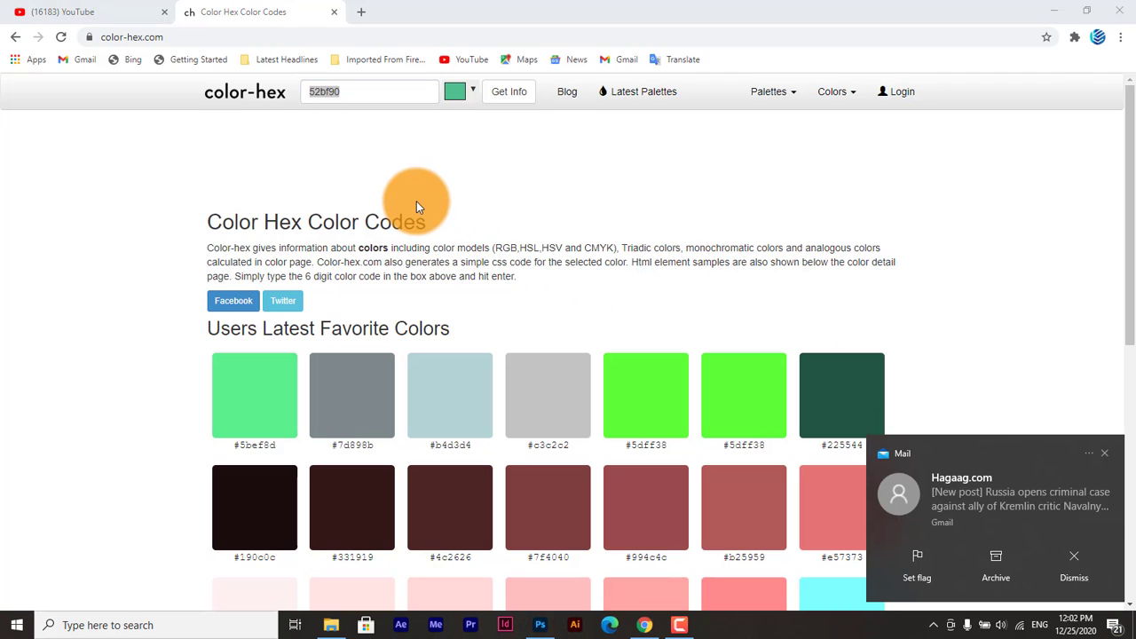
pyautogui.click(1103, 453)
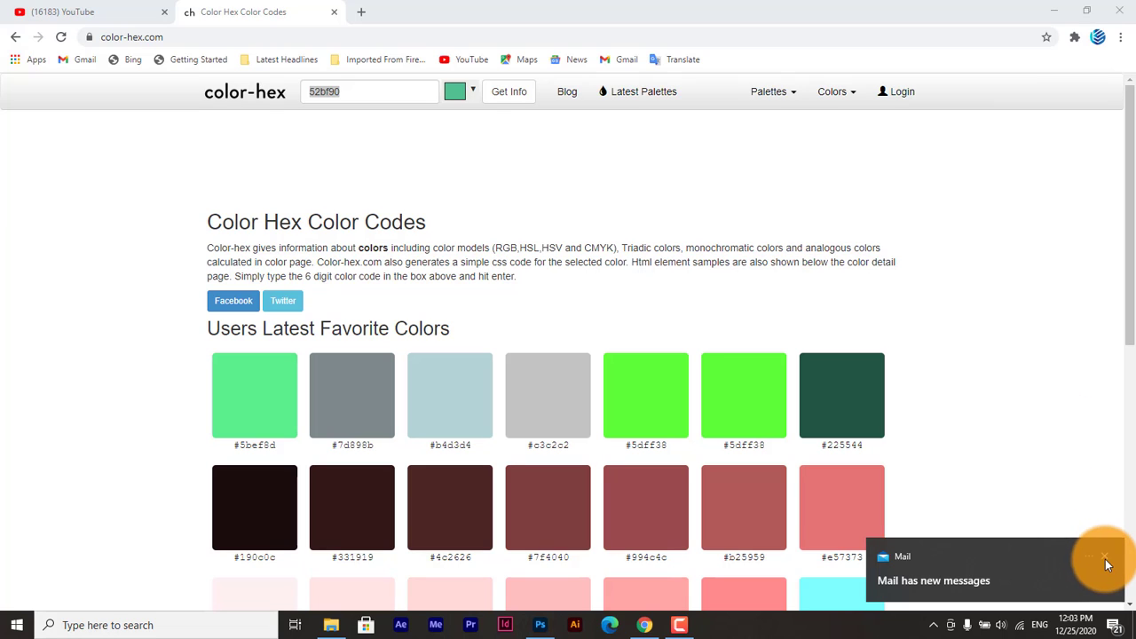
pyautogui.click(1104, 563)
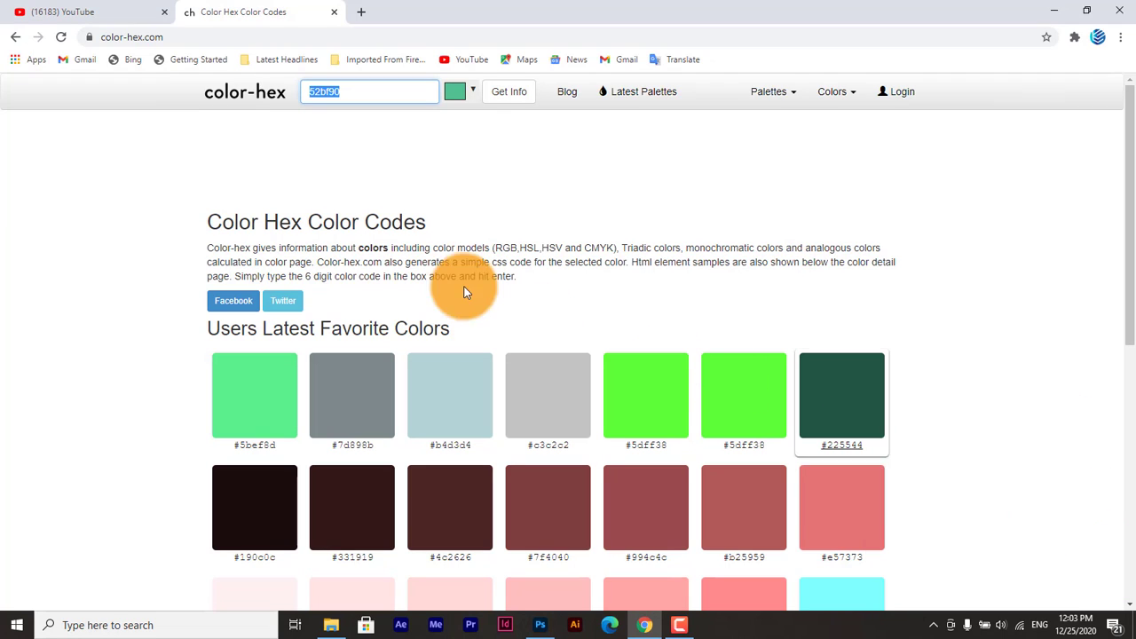
# - Open the Facebook Messenger 1 palette from color-hex's popular palettes and copy its first hex code, 0084ff
pyautogui.click(796, 96)
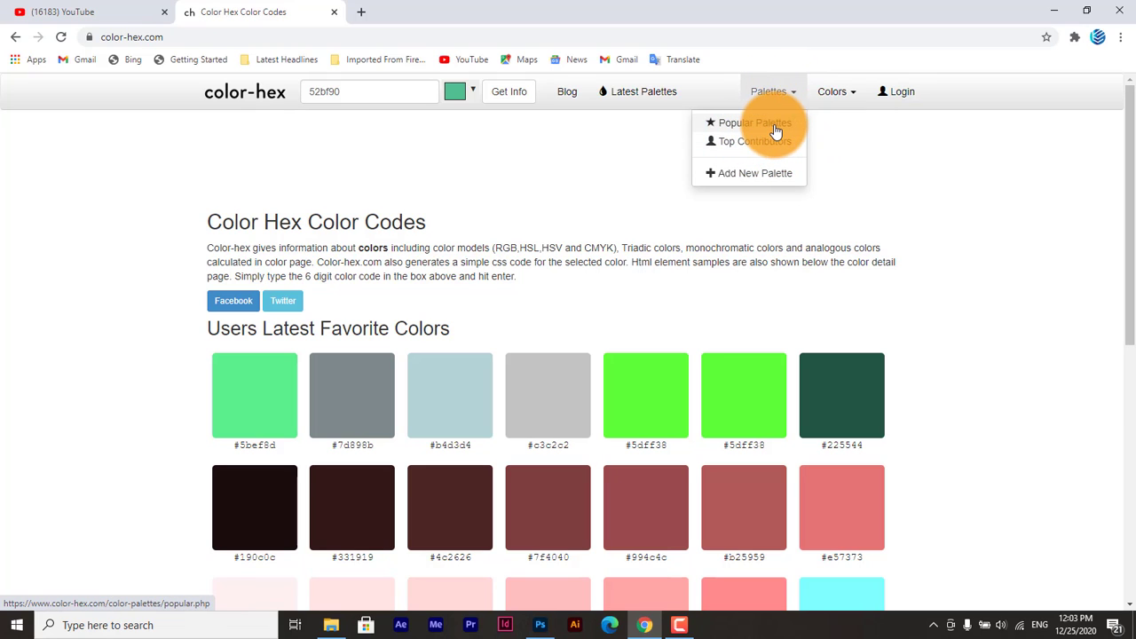
pyautogui.click(777, 131)
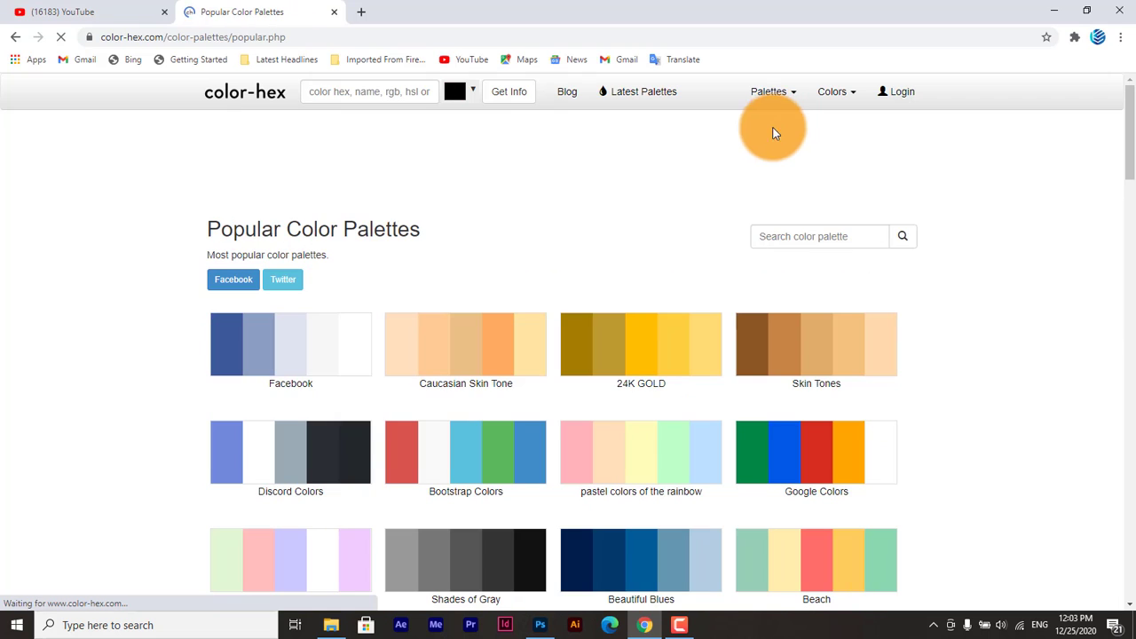
pyautogui.moveTo(1132, 169); pyautogui.dragTo(1133, 329)
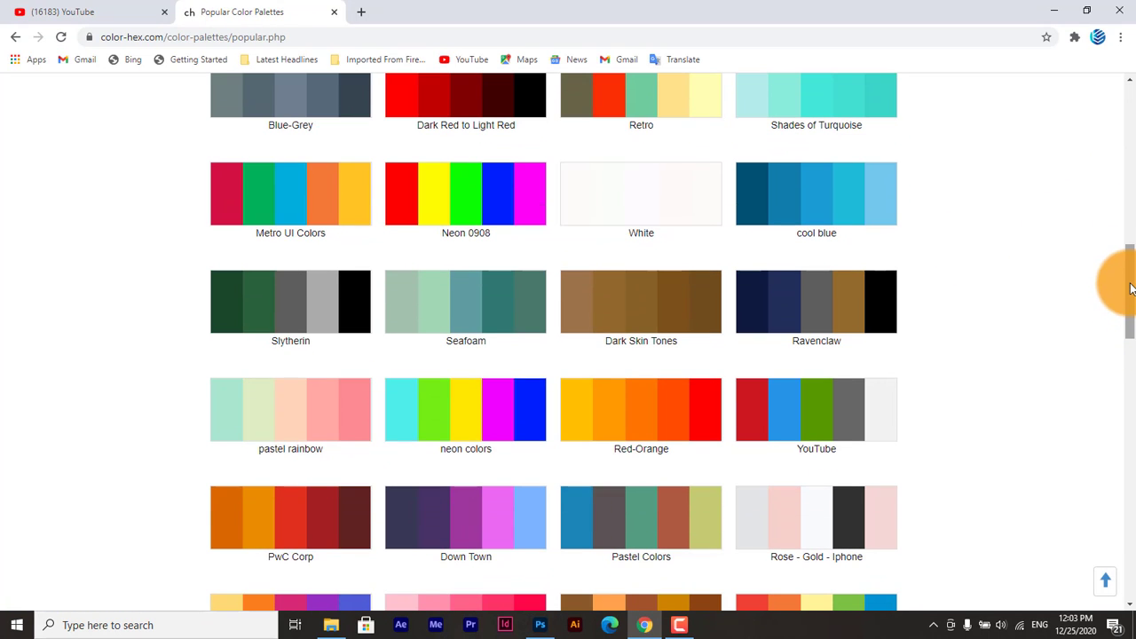
pyautogui.moveTo(1130, 286); pyautogui.dragTo(1105, 468)
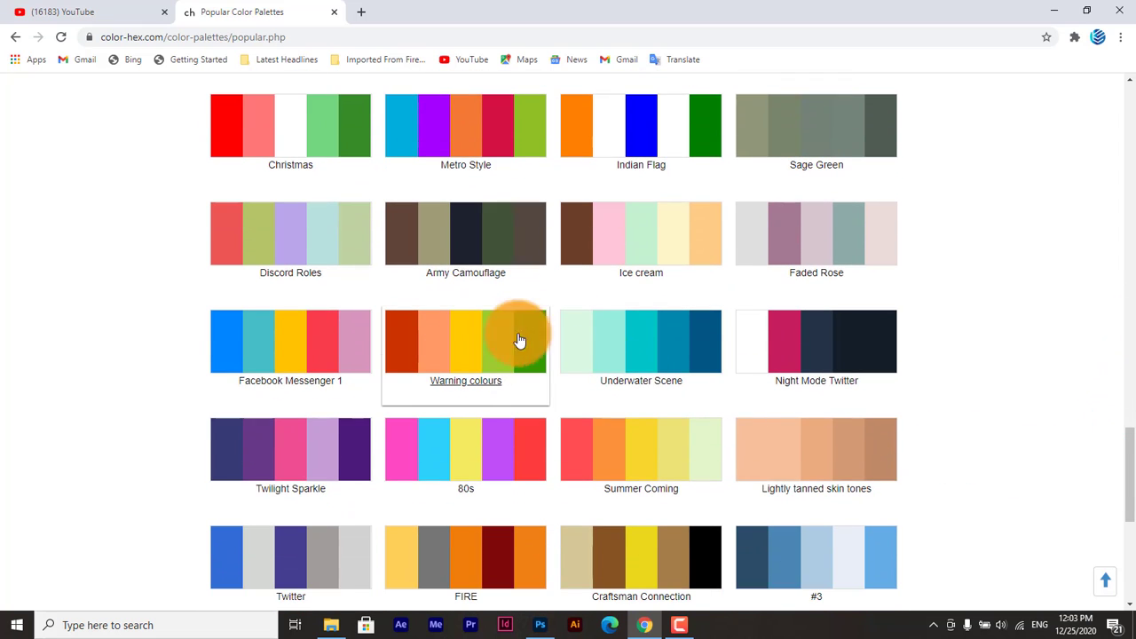
pyautogui.click(286, 351)
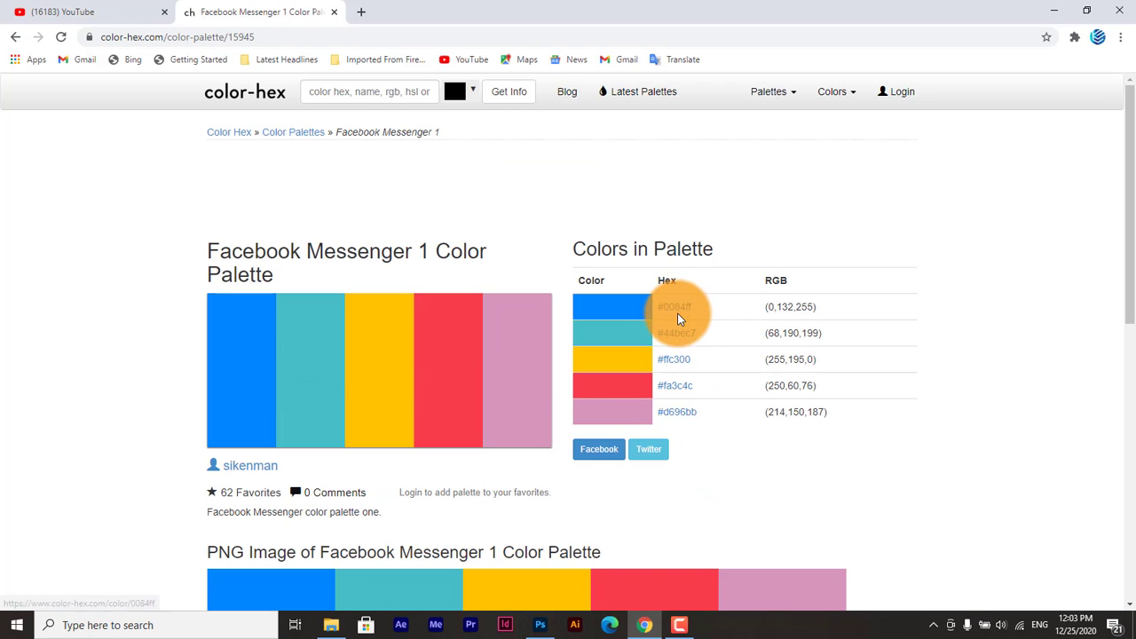
pyautogui.moveTo(701, 307); pyautogui.dragTo(663, 308)
pyautogui.hotkey('ctrl', 'c')
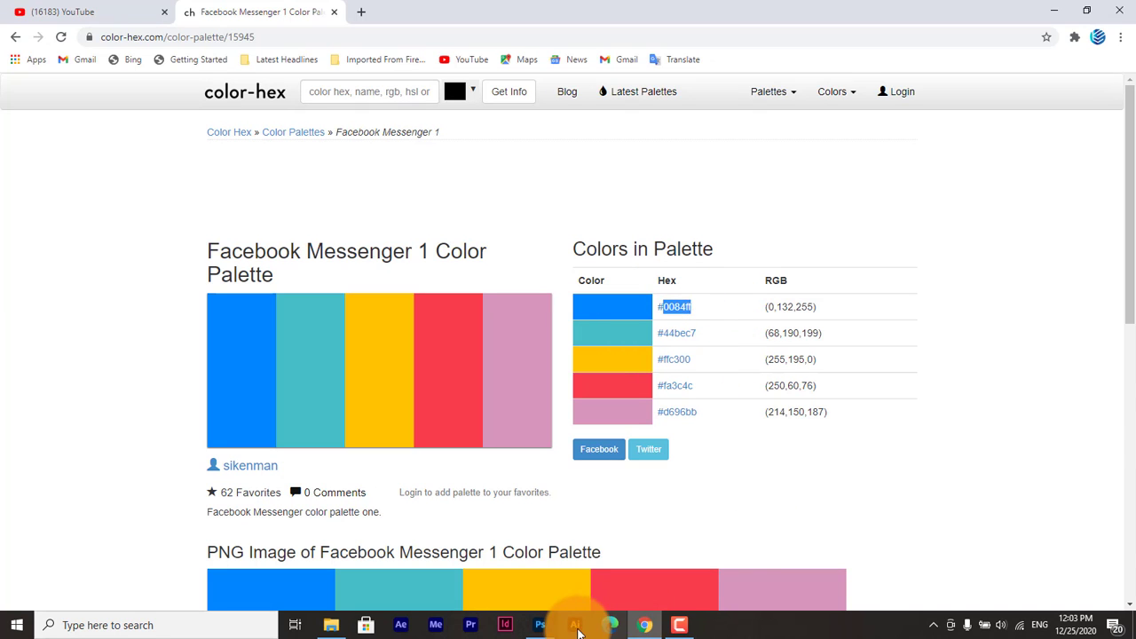
# - Switch to Photoshop and set the fill color of the fifth strip, Rectangle 1 copy 4, to 0084ff
pyautogui.click(541, 625)
pyautogui.click(682, 266)
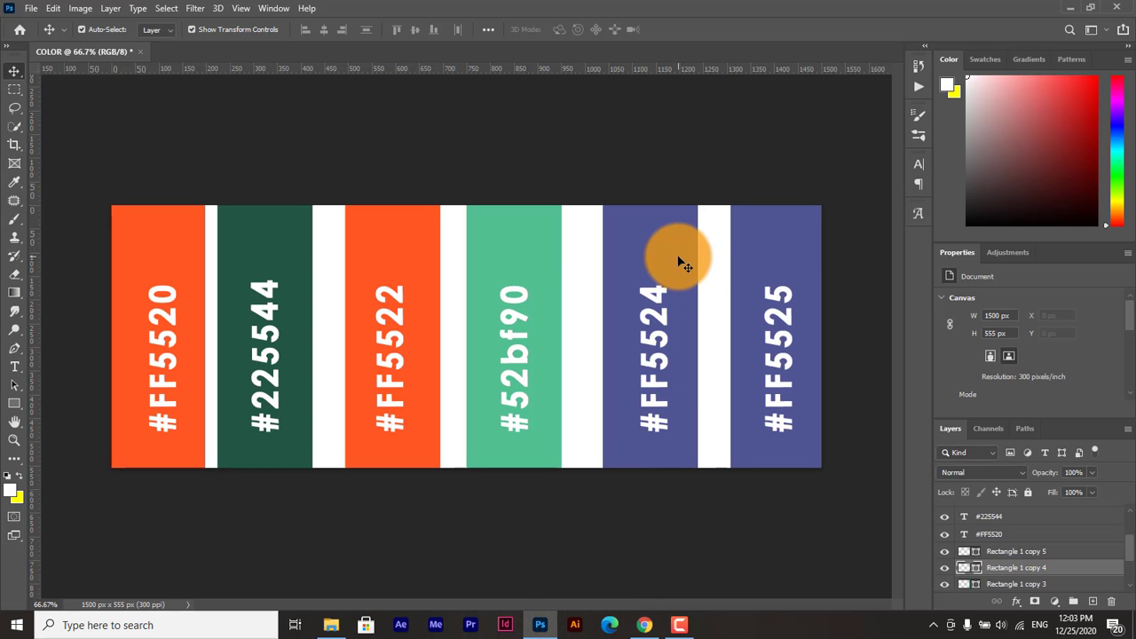
pyautogui.doubleClick(977, 567)
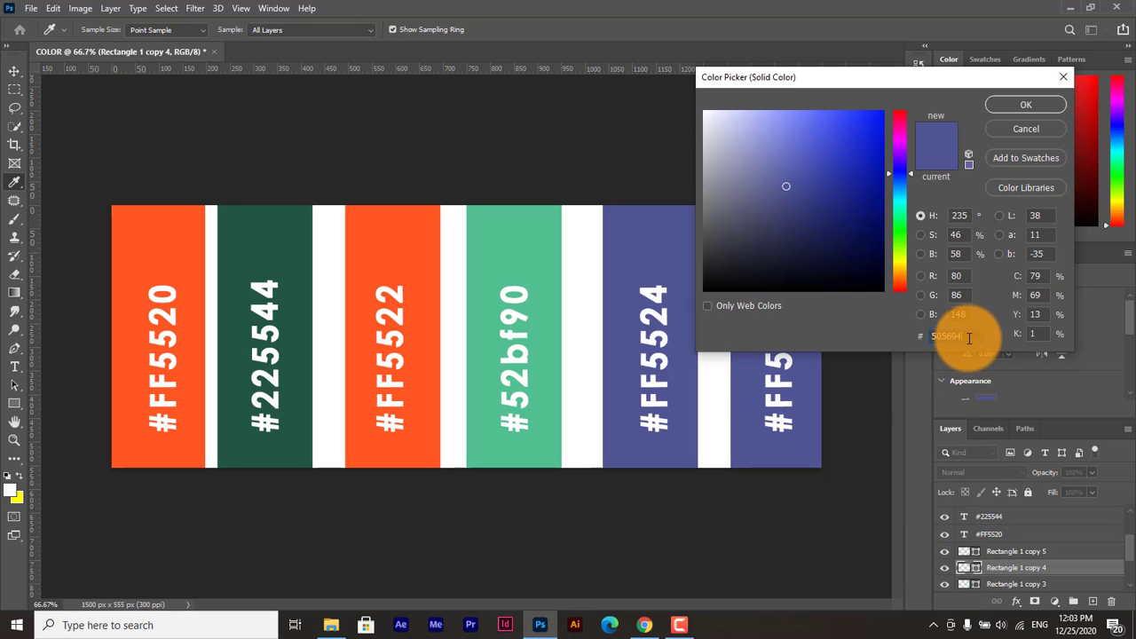
pyautogui.moveTo(969, 337); pyautogui.dragTo(920, 340)
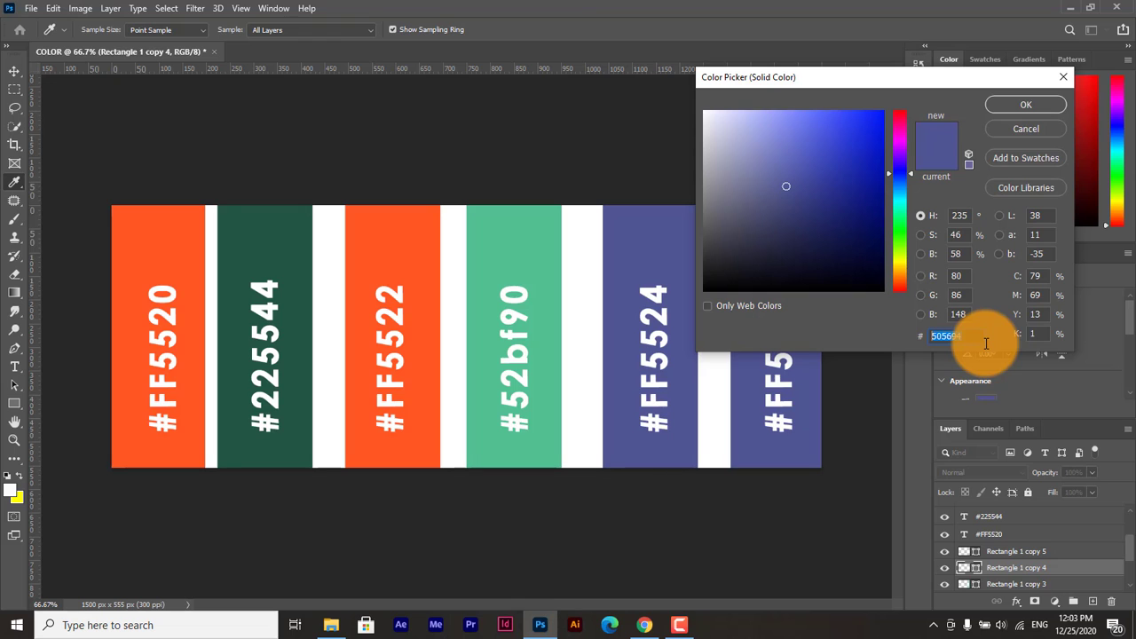
pyautogui.hotkey('ctrl', 'v')
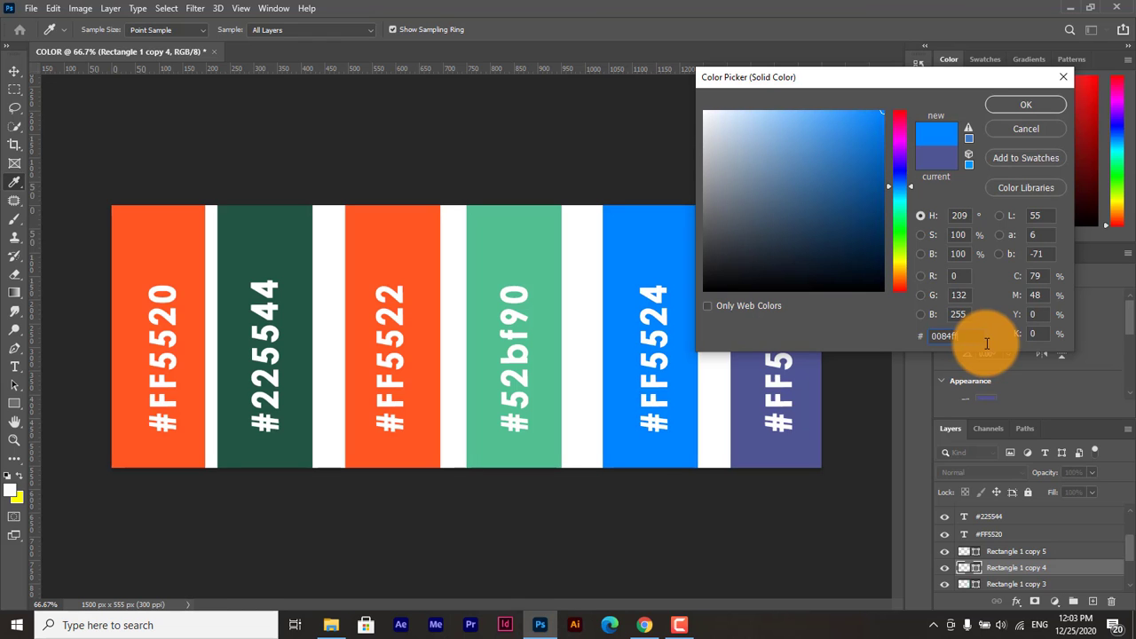
pyautogui.click(1023, 103)
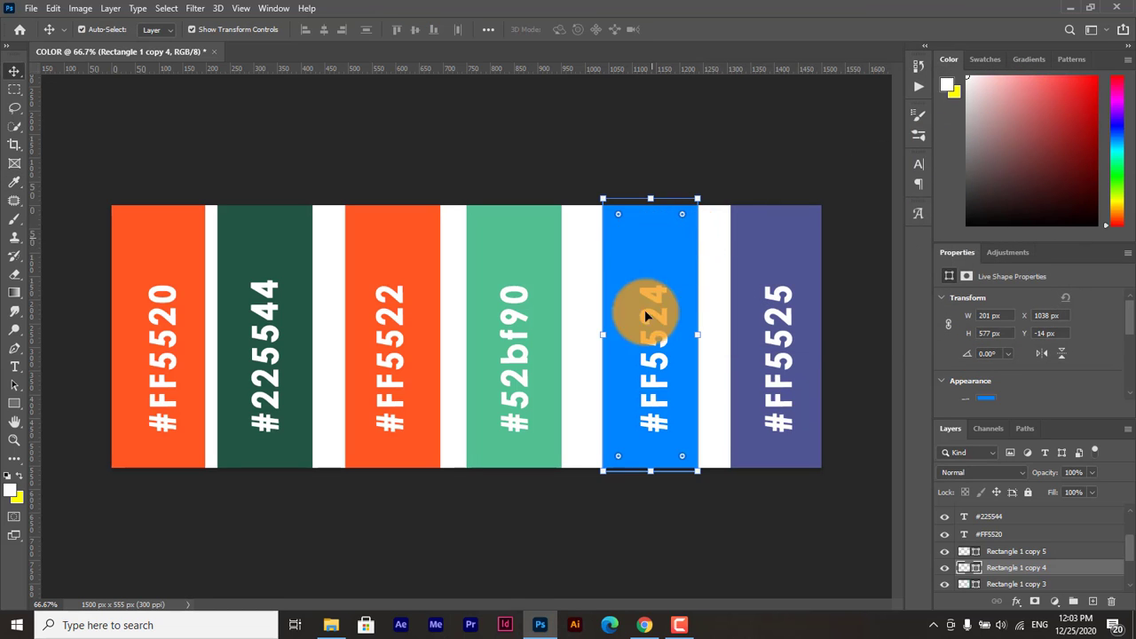
# - Compare the palette's first color in Chrome with the fifth strip in Photoshop, and deselect both the code and the strip
pyautogui.click(642, 626)
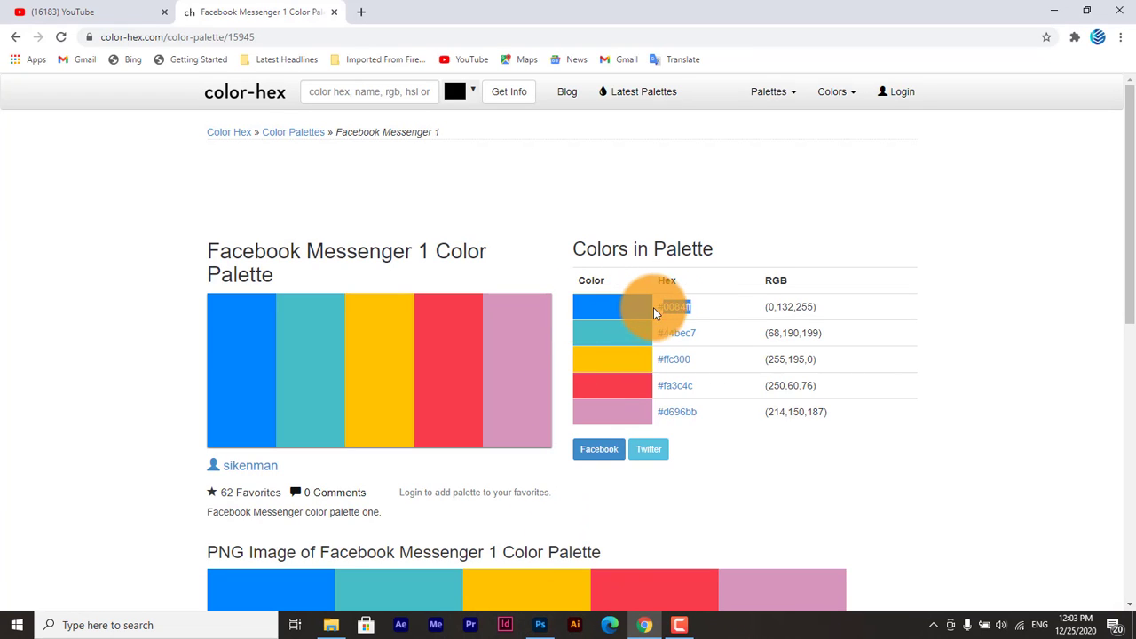
pyautogui.click(539, 625)
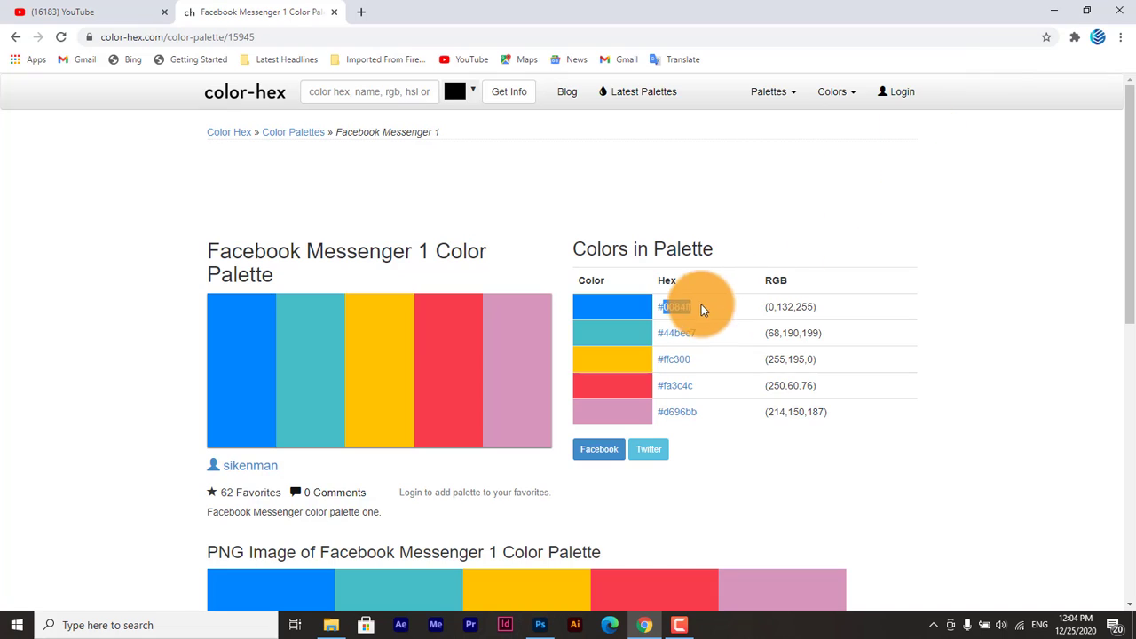
pyautogui.click(709, 309)
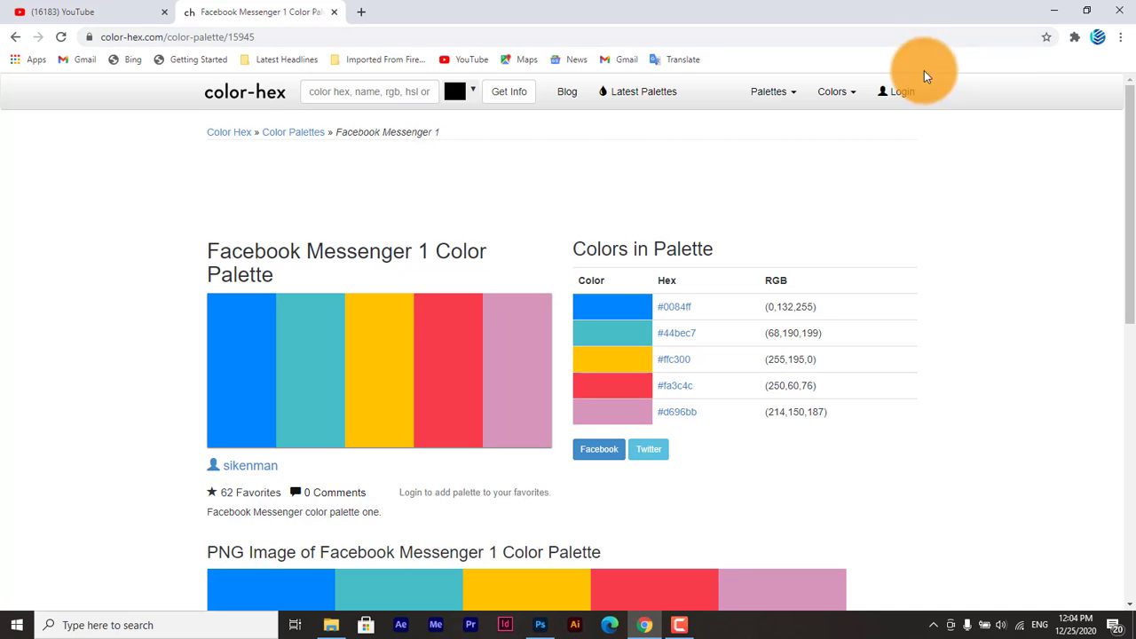
pyautogui.click(546, 627)
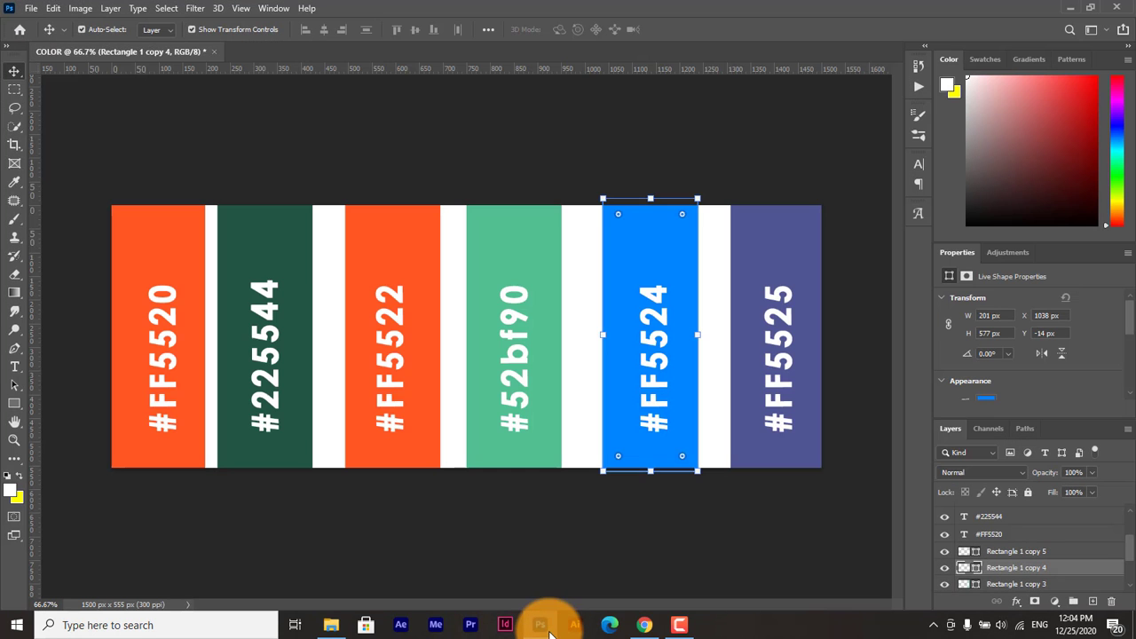
pyautogui.click(507, 542)
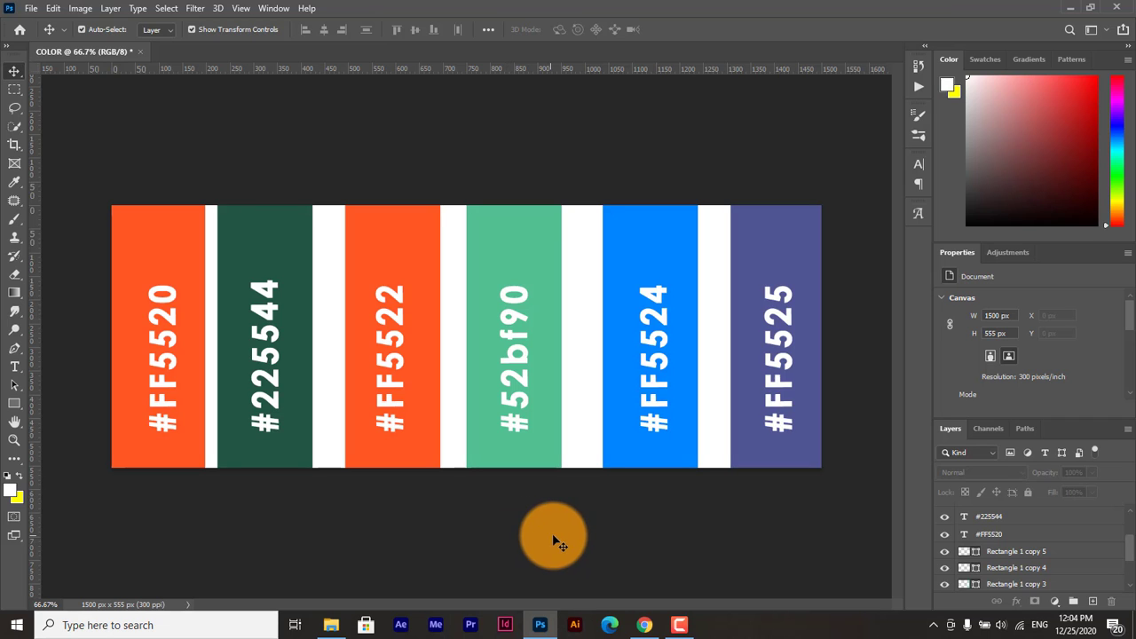
pyautogui.click(680, 626)
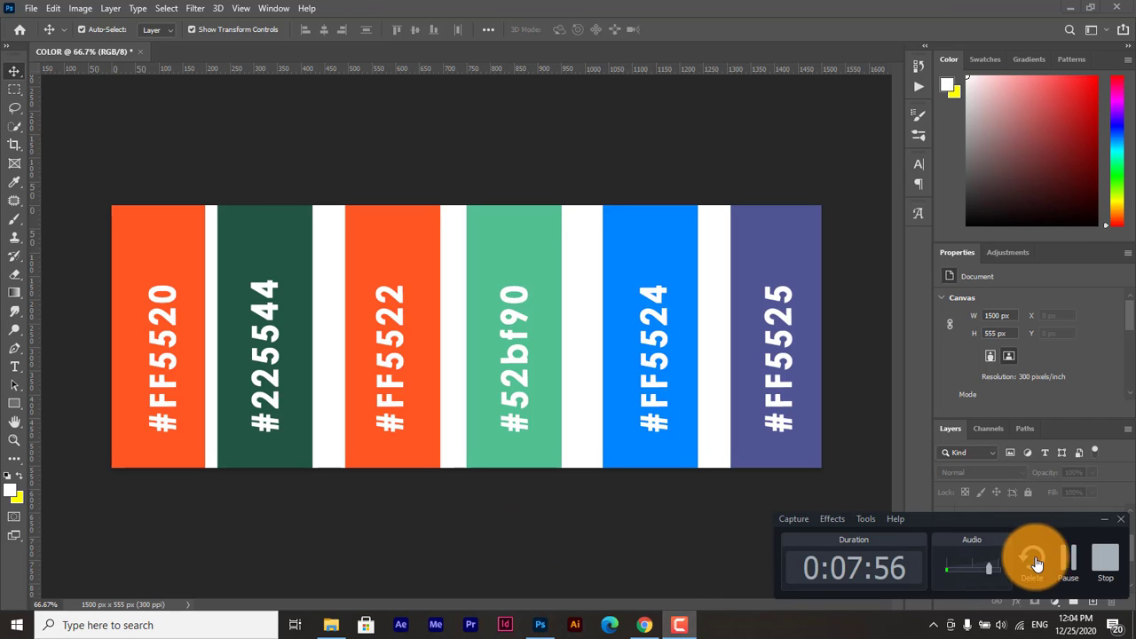